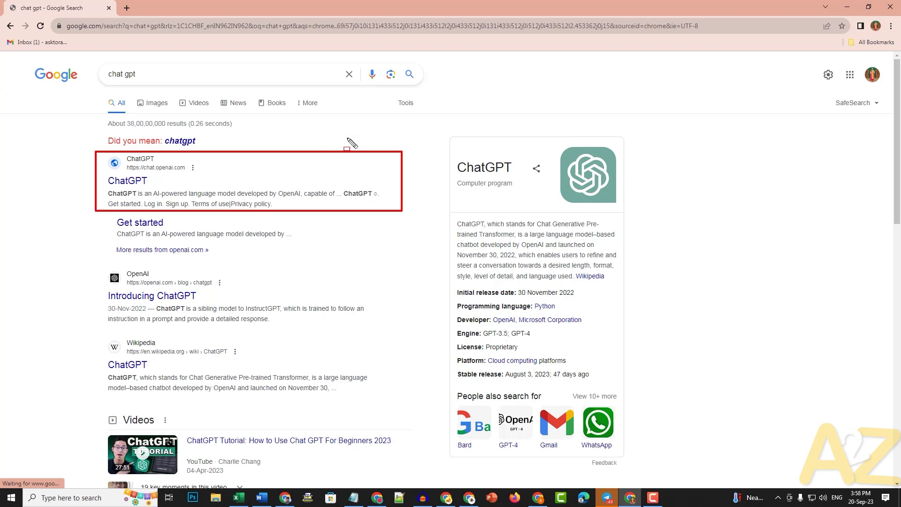
# Go to the official ChatGPT site from the search results and begin sign-up with Google
pyautogui.click(128, 182)
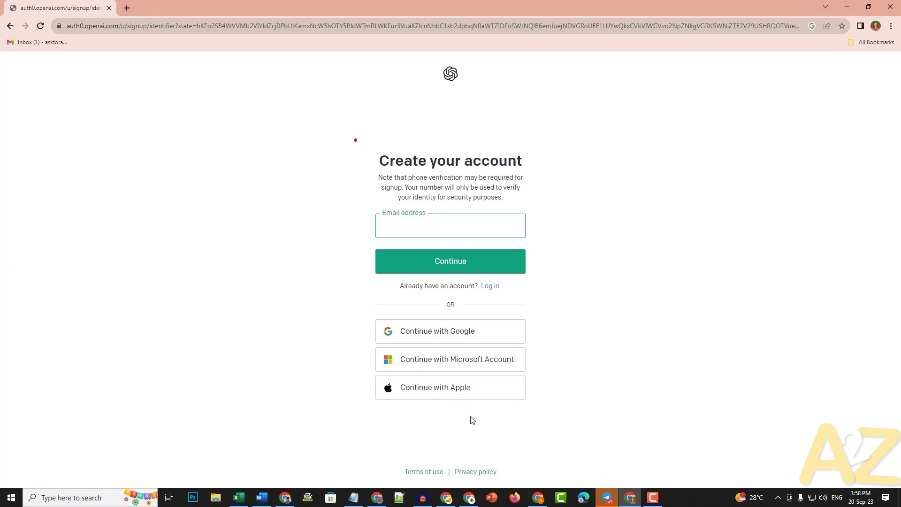
pyautogui.moveTo(371, 205)
pyautogui.mouseDown()
pyautogui.moveTo(371, 222)
pyautogui.moveTo(543, 248)
pyautogui.mouseUp()
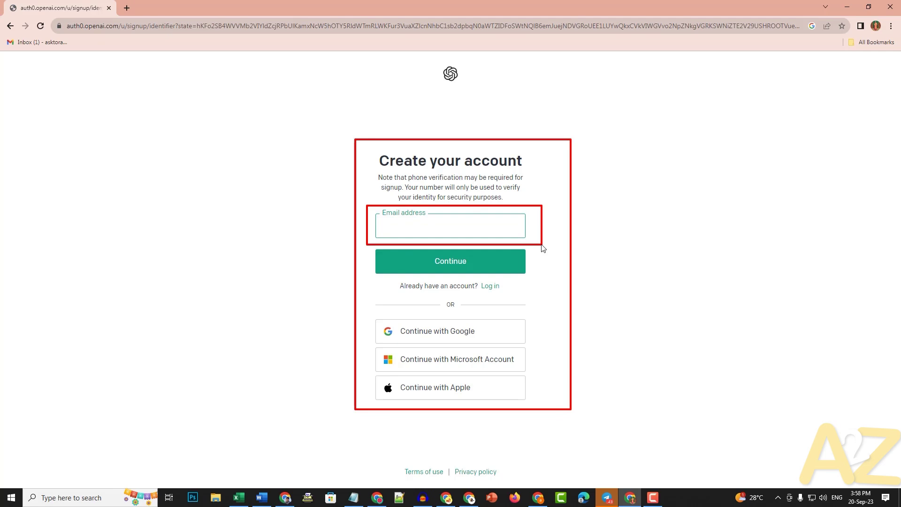
pyautogui.click(368, 314)
pyautogui.moveTo(413, 349); pyautogui.dragTo(548, 351)
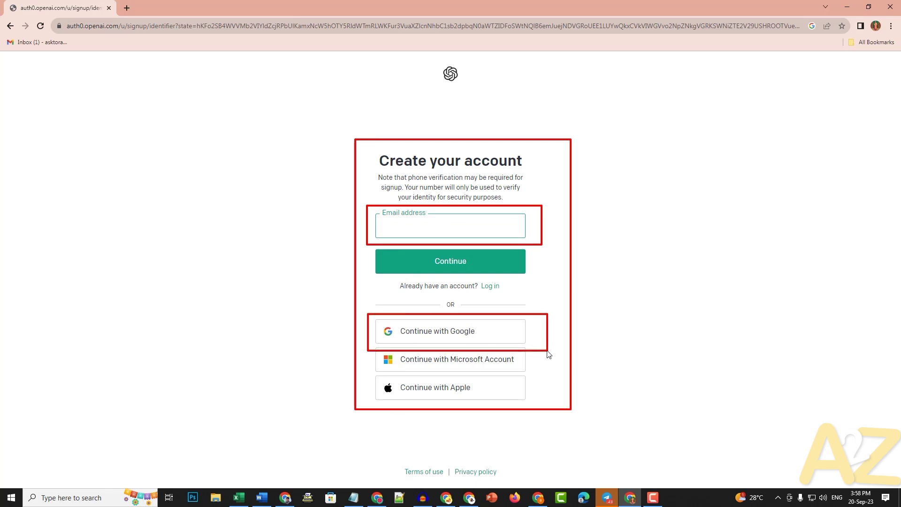
pyautogui.press('Escape')
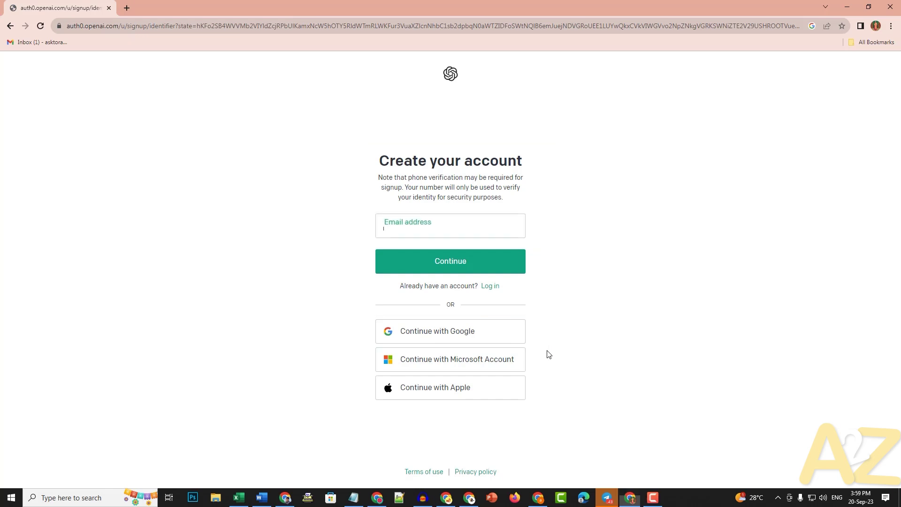
pyautogui.click(447, 332)
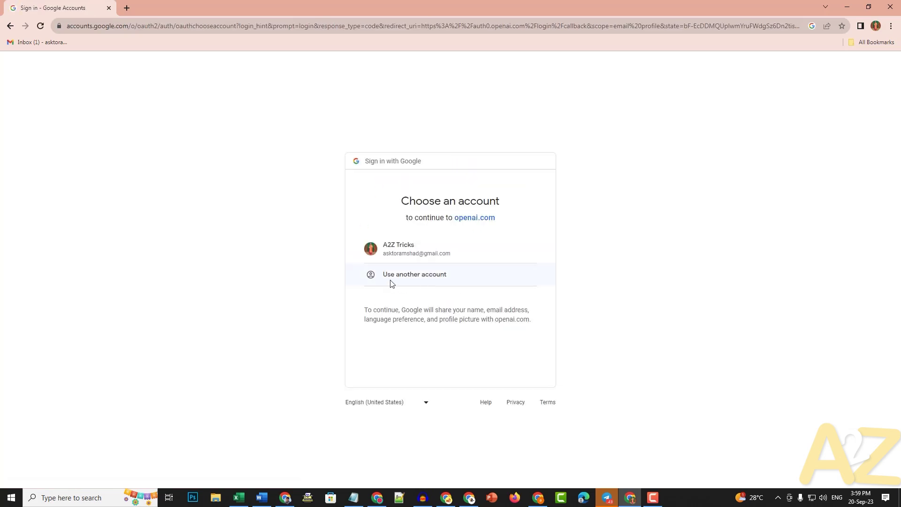
# Pick the existing Google account to sign in to openai.com
pyautogui.click(421, 246)
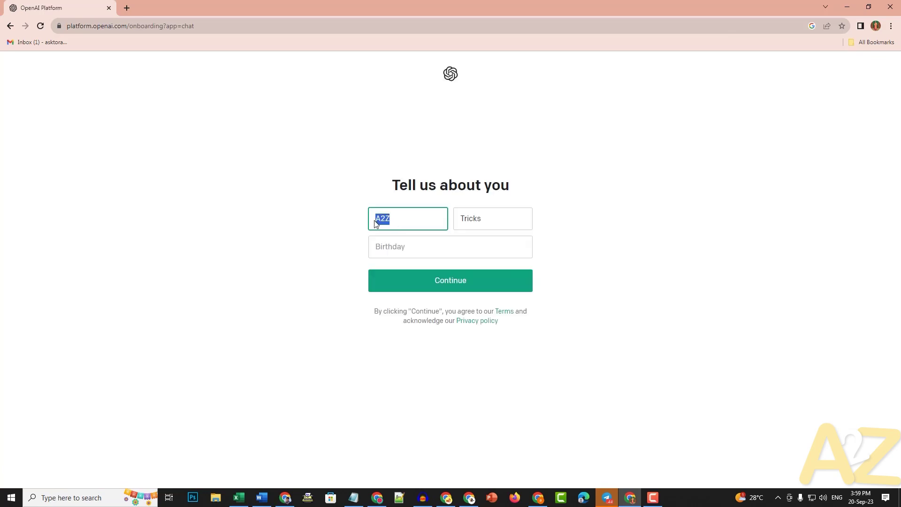
# Replace the prefilled first and last name with the user's own name
pyautogui.press('BackSpace')
pyautogui.write('Ramshad')
pyautogui.press('Tab')
pyautogui.write('Ct')
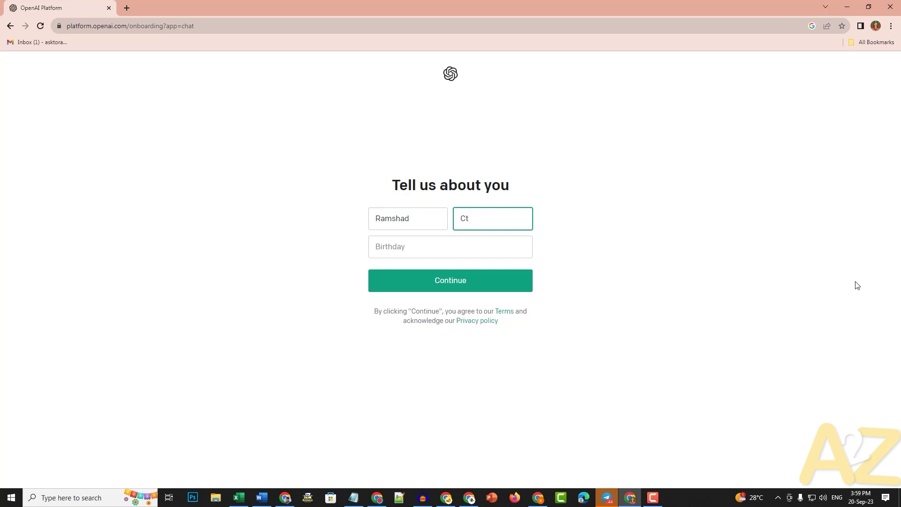
pyautogui.click(443, 247)
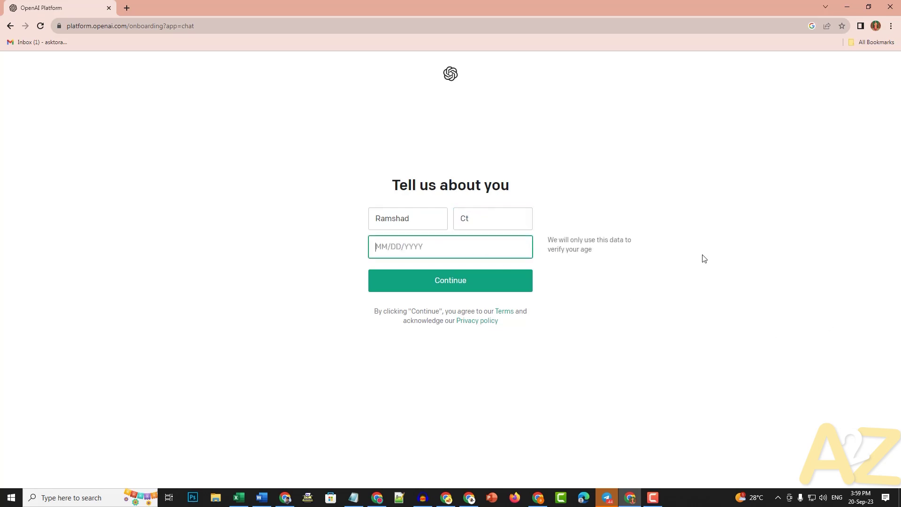
pyautogui.write('01/01/2')
pyautogui.press('BackSpace')
pyautogui.write('199')
pyautogui.write('90')
pyautogui.click(448, 275)
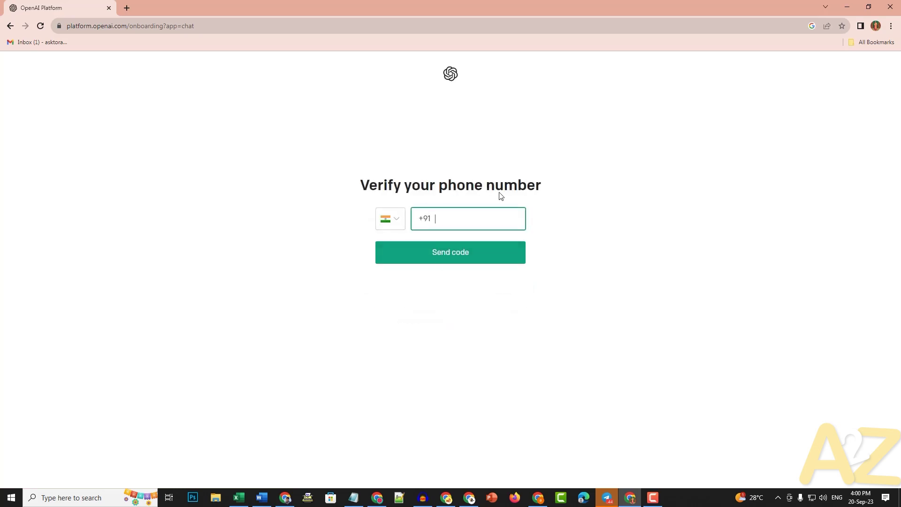
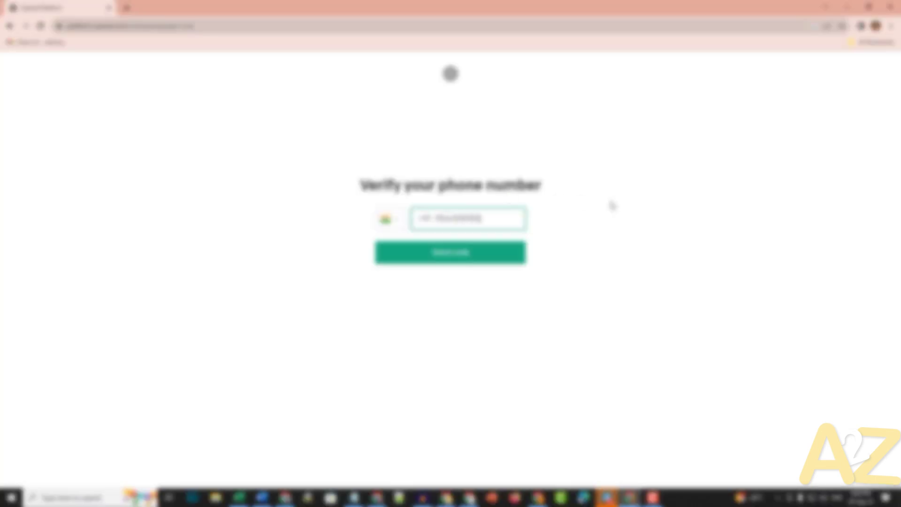
# Enter the user's phone number, request an SMS code, and type the received six-digit code
pyautogui.click(442, 258)
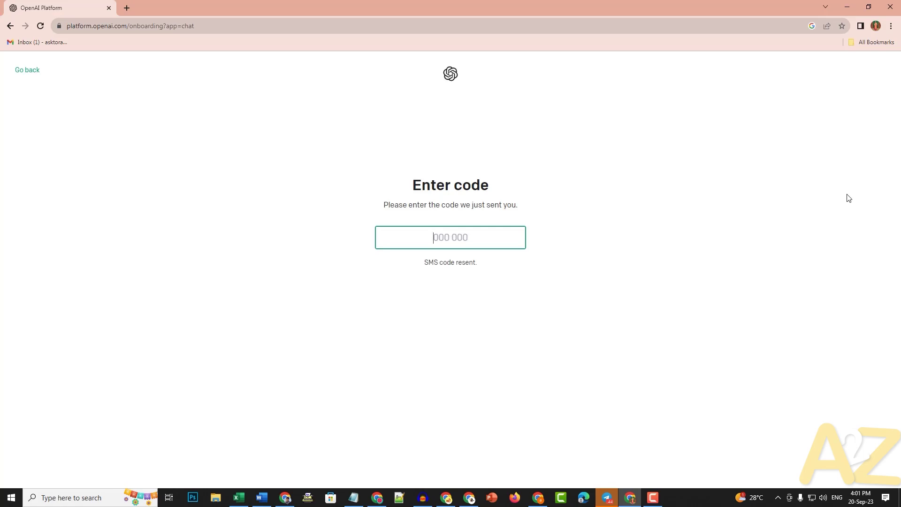
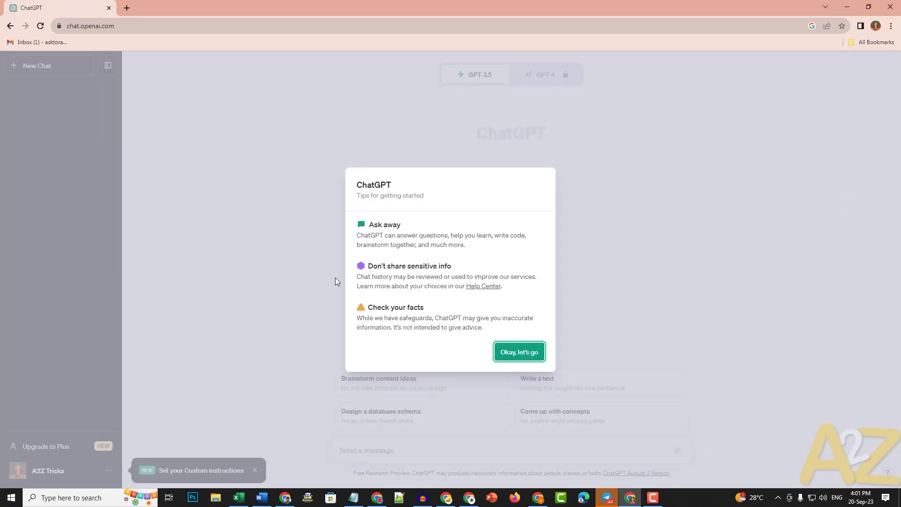
# Close the welcome tips dialog with "Okay, let's go" to reveal the empty chat
pyautogui.click(515, 352)
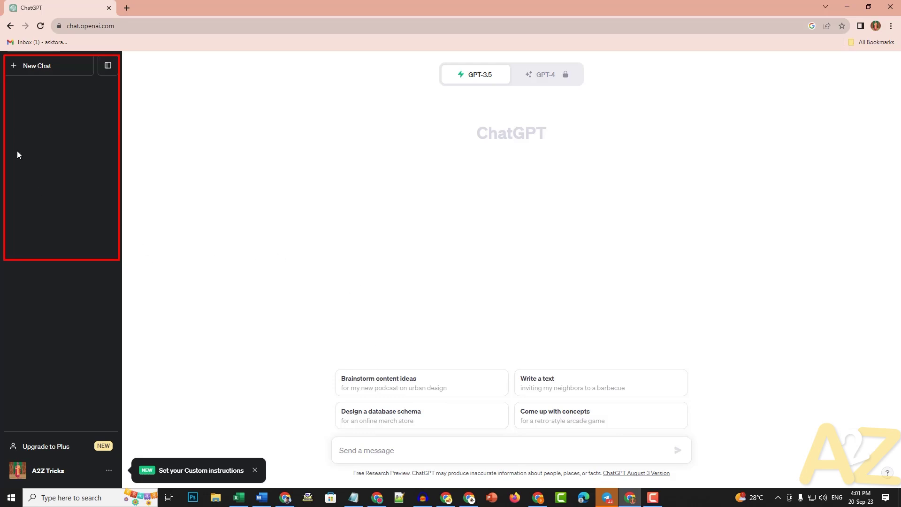
pyautogui.moveTo(10, 103); pyautogui.dragTo(99, 149)
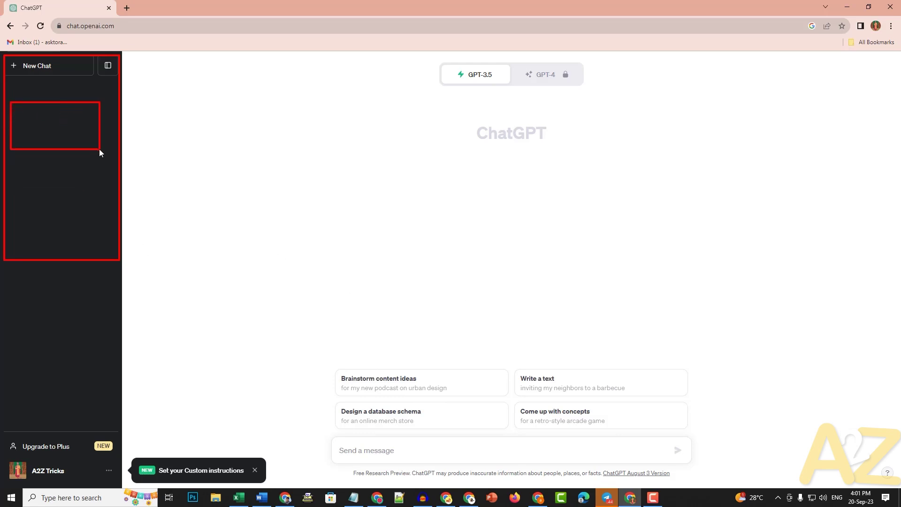
pyautogui.moveTo(93, 184); pyautogui.dragTo(102, 183)
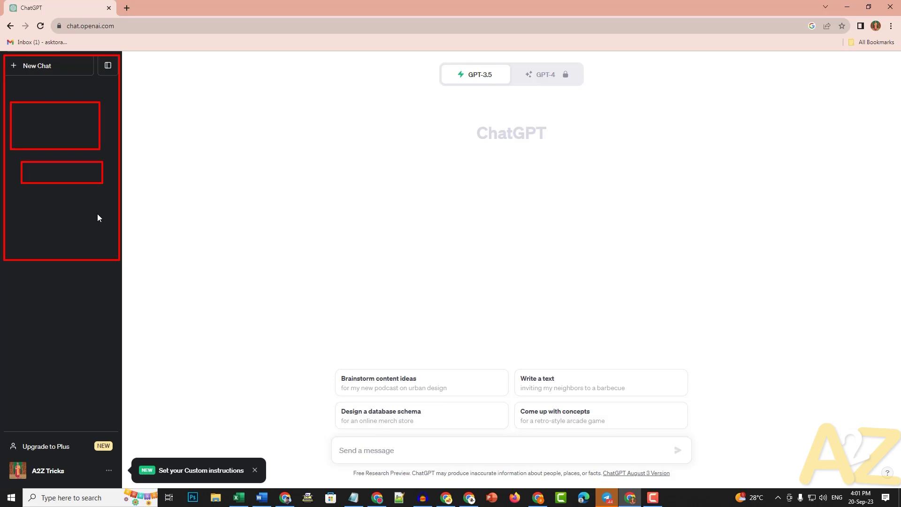
pyautogui.press('Escape')
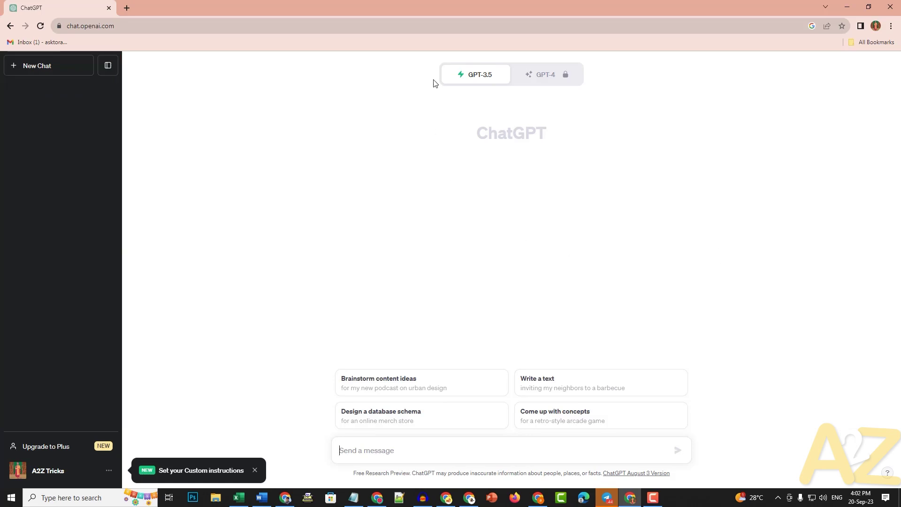
pyautogui.click(430, 61)
pyautogui.moveTo(441, 83); pyautogui.dragTo(609, 101)
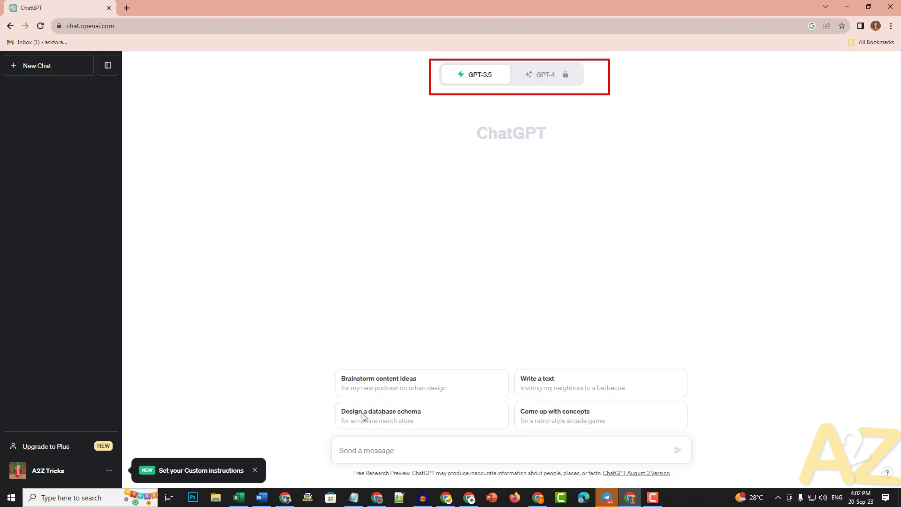
pyautogui.moveTo(328, 440); pyautogui.dragTo(334, 454)
pyautogui.moveTo(599, 469); pyautogui.dragTo(703, 462)
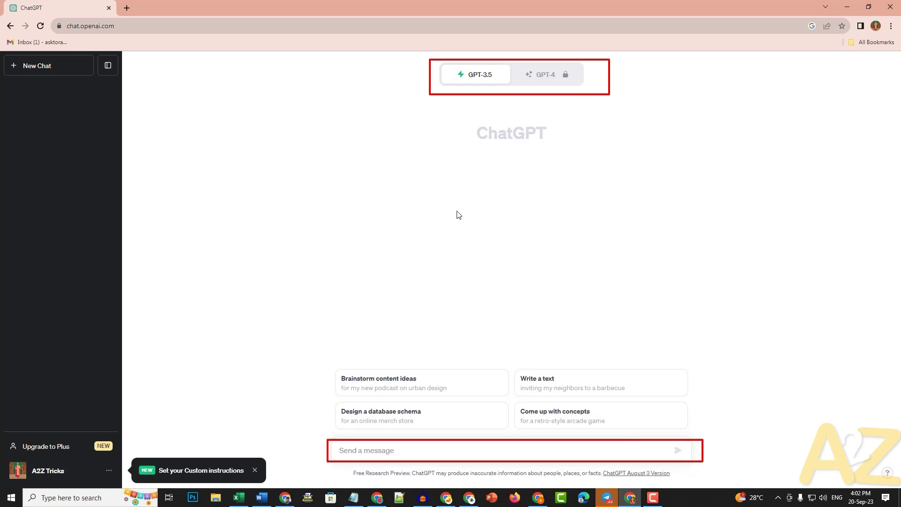
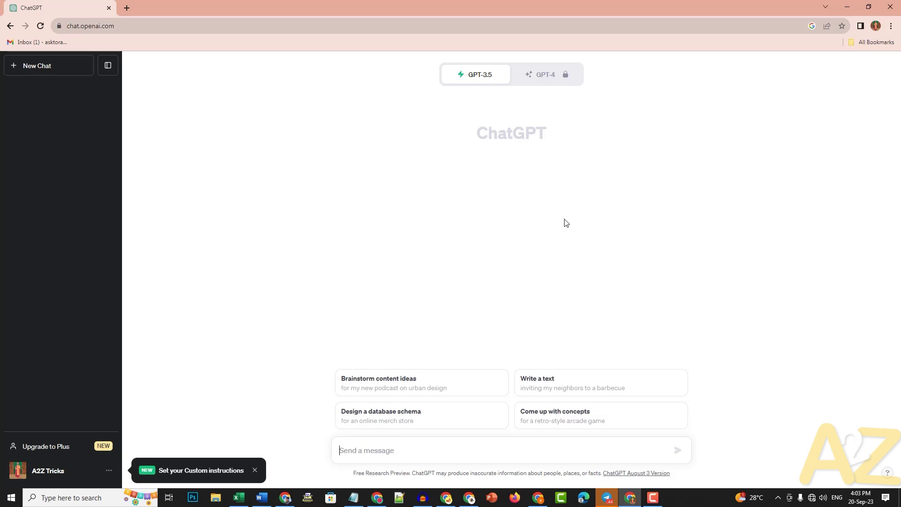
# Copy the entire resume request from Notepad and bring it into ChatGPT's message box
pyautogui.click(354, 497)
pyautogui.click(386, 286)
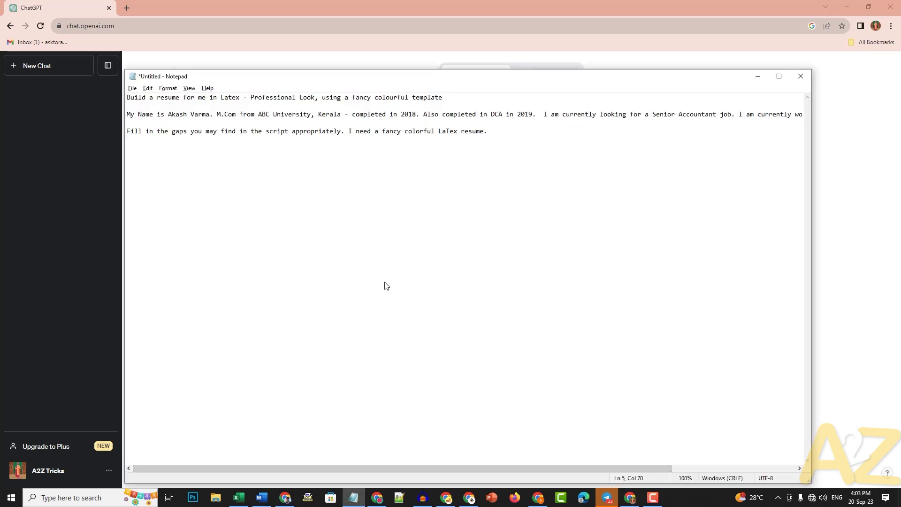
pyautogui.hotkey('ctrl', 'a')
pyautogui.hotkey('alt', 'Tab')
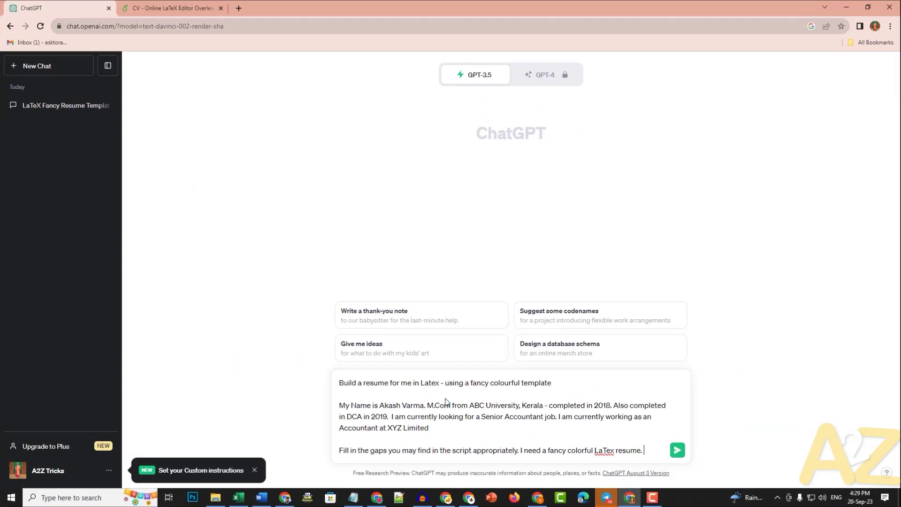
# Send the resume prompt and review ChatGPT's fancy, colourful LaTeX resume code
pyautogui.click(678, 450)
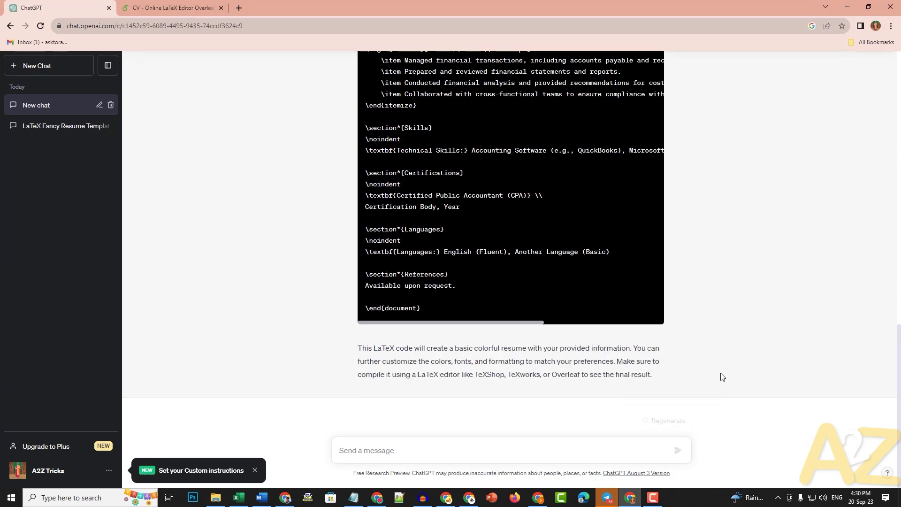
pyautogui.scroll(15, 709, 316)
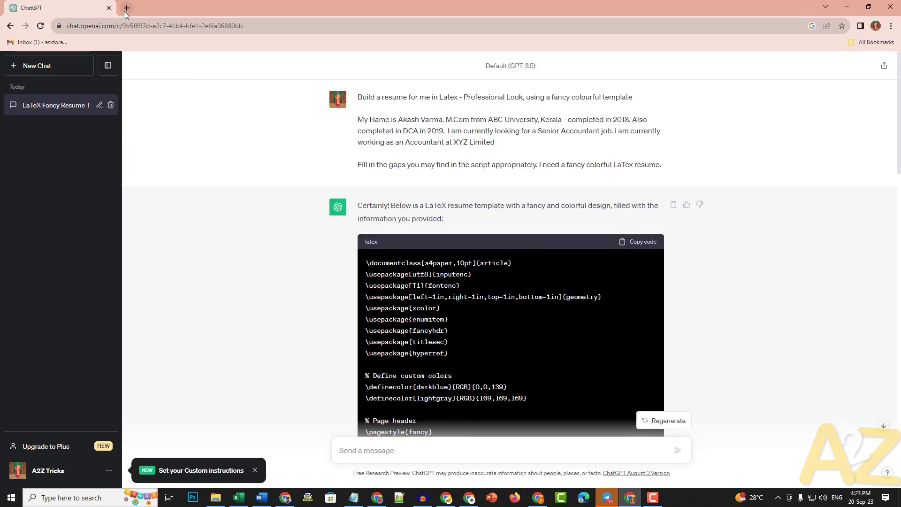
# Search Google for 'overleaf' in a new tab and open the Overleaf online LaTeX editor
pyautogui.click(127, 8)
pyautogui.write('ov')
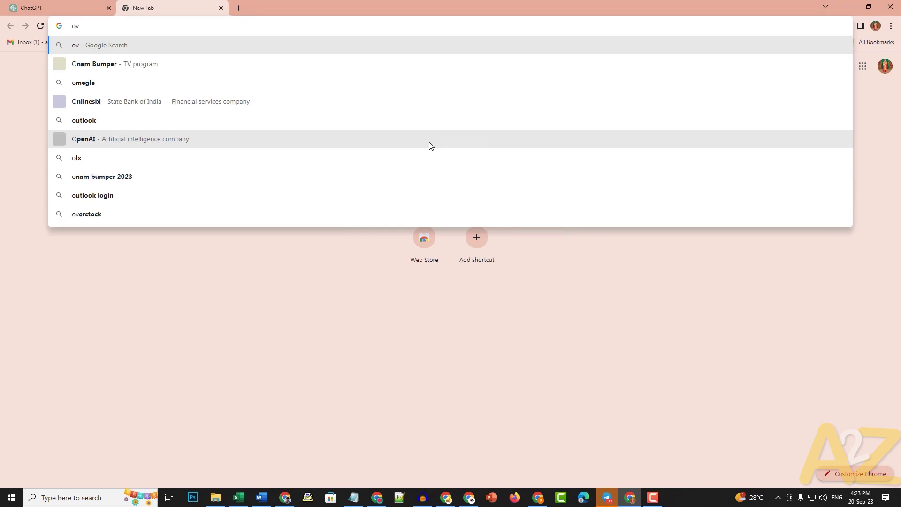
pyautogui.write('erleaf')
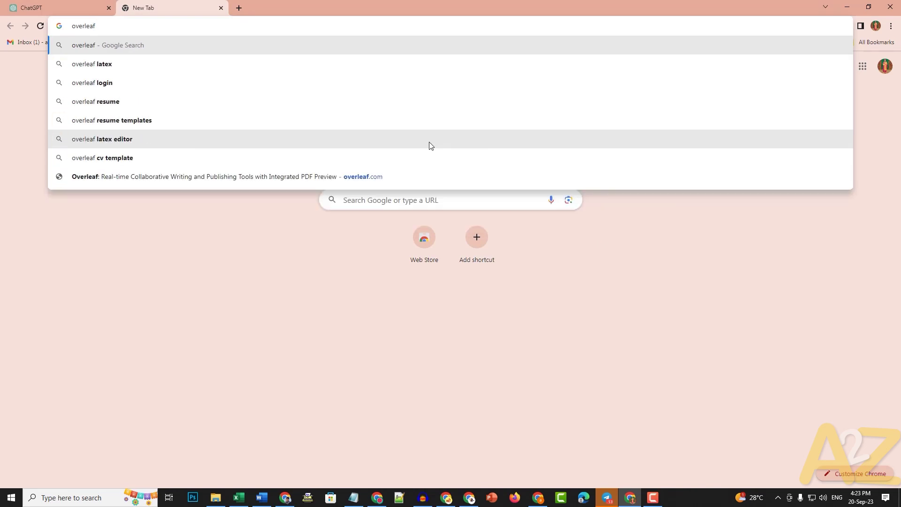
pyautogui.press('Return')
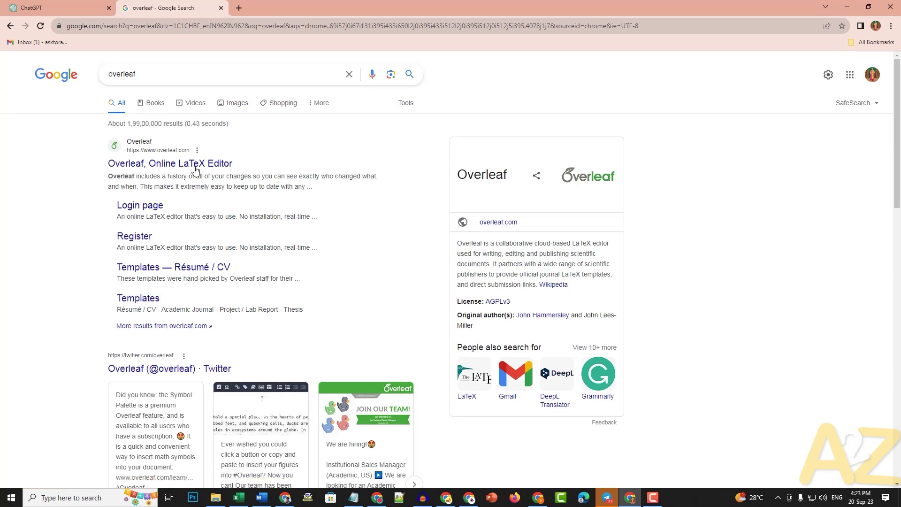
pyautogui.click(166, 168)
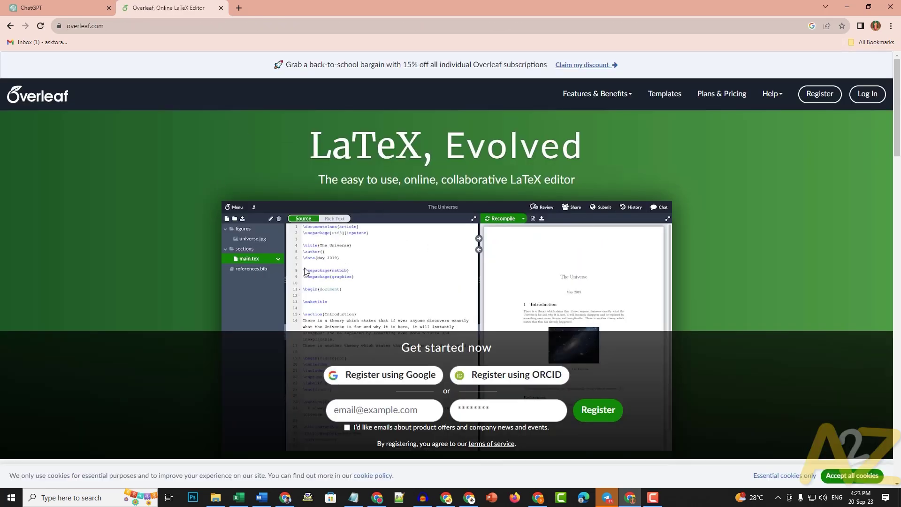
# Register on Overleaf through Google, choosing the Google account to sign in with
pyautogui.scroll(-2, 330, 235)
pyautogui.scroll(-1, 330, 235)
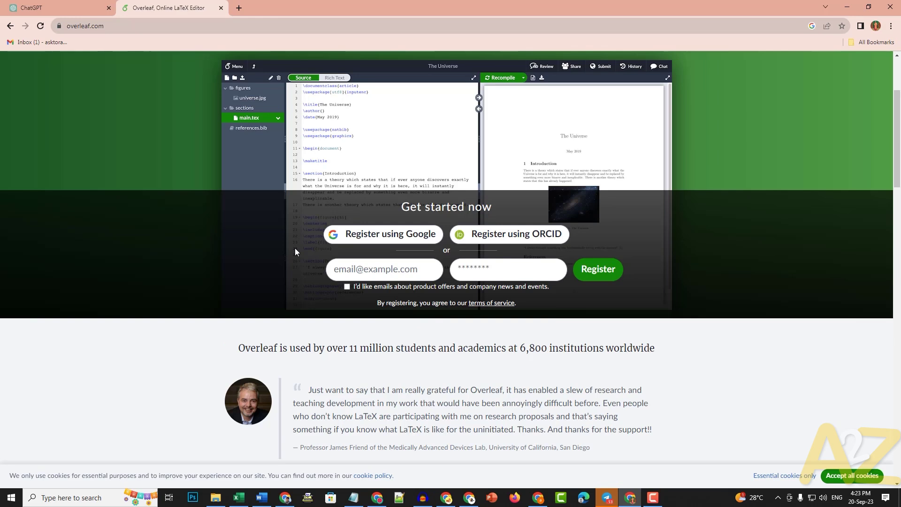
pyautogui.moveTo(295, 203)
pyautogui.mouseDown()
pyautogui.moveTo(328, 244)
pyautogui.moveTo(412, 263)
pyautogui.mouseUp()
pyautogui.moveTo(505, 291); pyautogui.dragTo(579, 291)
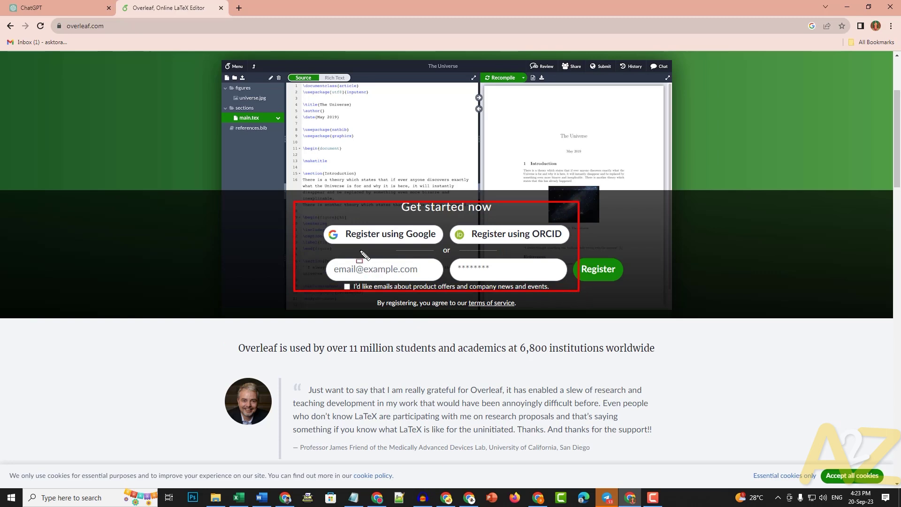
pyautogui.moveTo(319, 219)
pyautogui.mouseDown()
pyautogui.moveTo(408, 258)
pyautogui.moveTo(442, 255)
pyautogui.mouseUp()
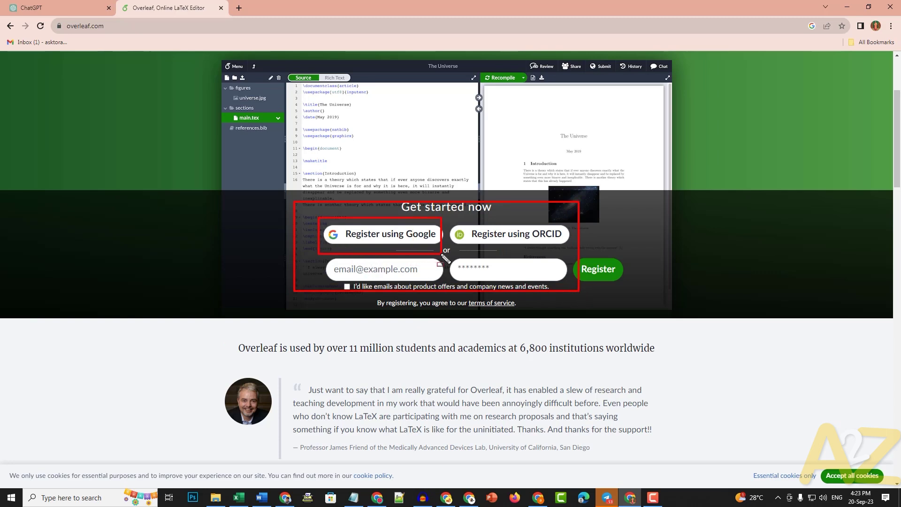
pyautogui.click(382, 234)
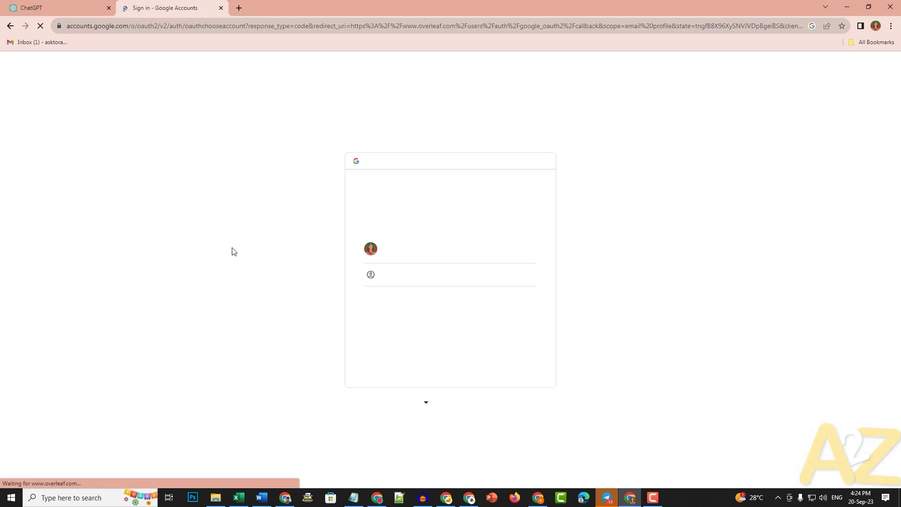
pyautogui.click(397, 253)
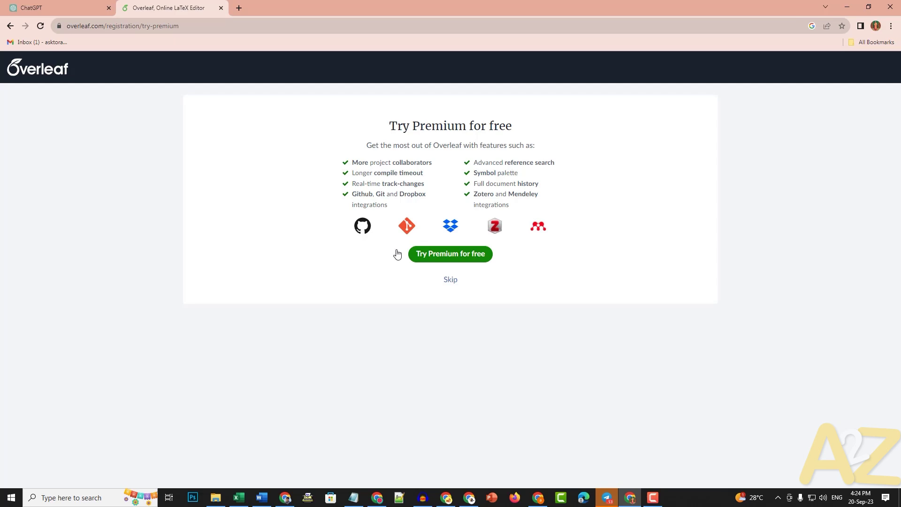
# Skip the premium and discount offers, then create a blank project named 'CV'
pyautogui.click(450, 281)
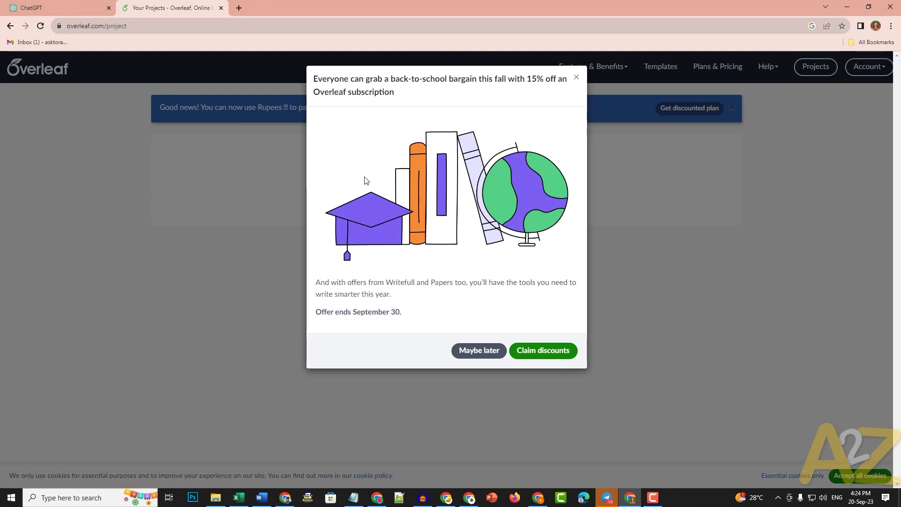
pyautogui.click(475, 355)
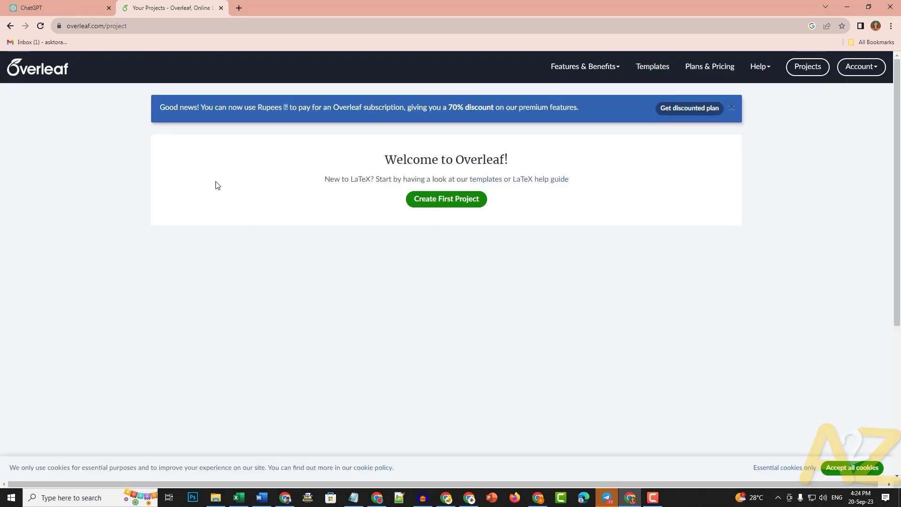
pyautogui.click(446, 200)
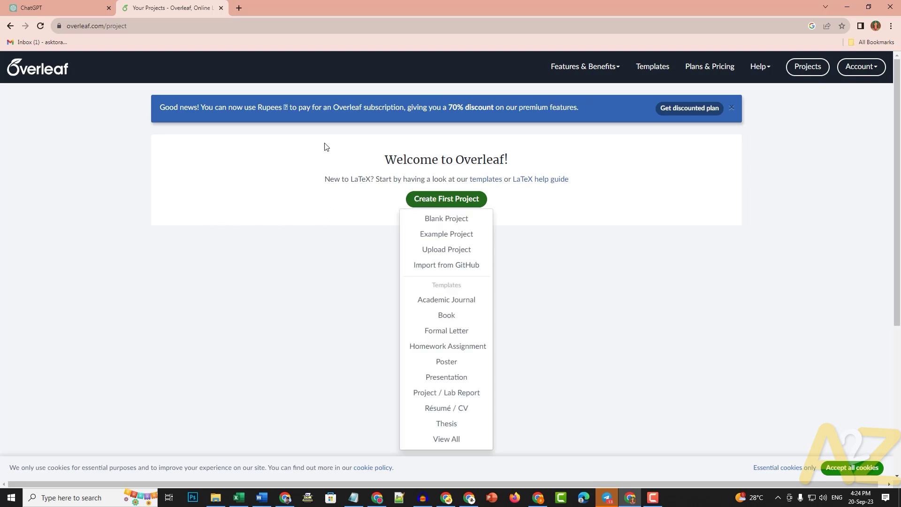
pyautogui.click(431, 220)
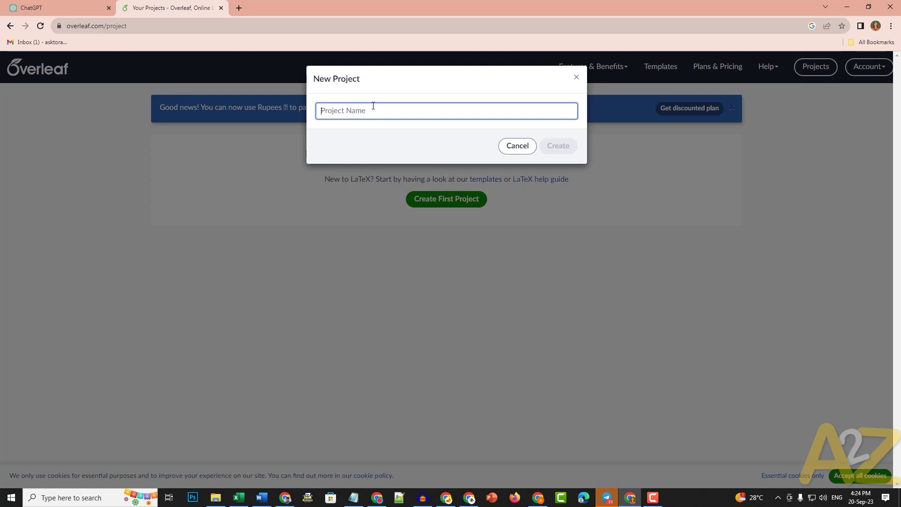
pyautogui.write('CV')
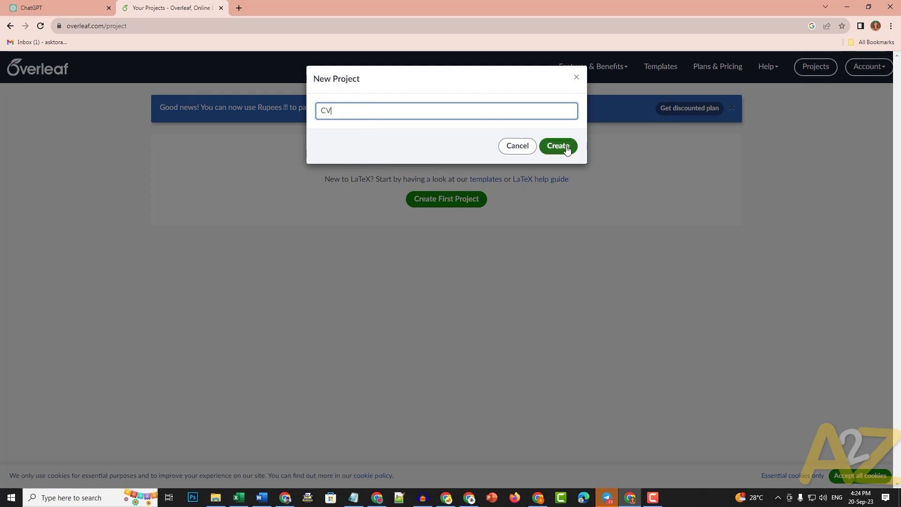
pyautogui.click(558, 146)
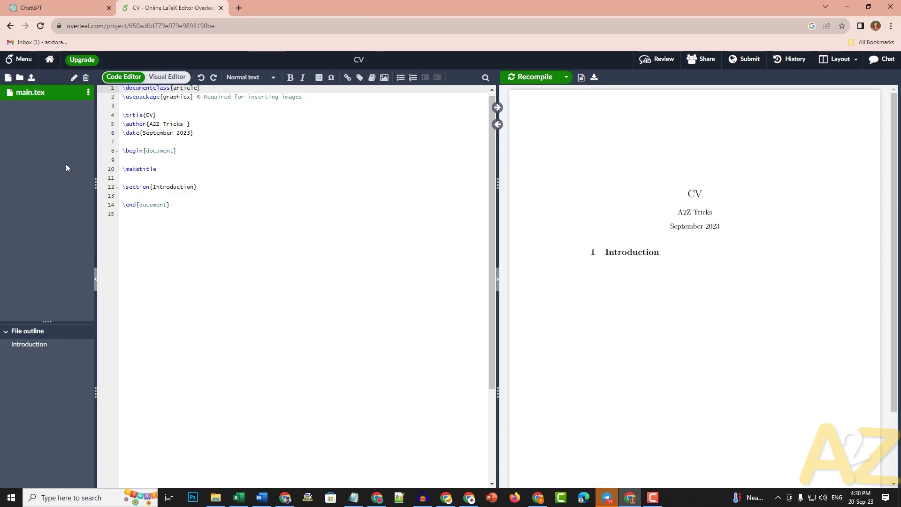
# Replace all of main.tex's default contents with the resume code copied from ChatGPT
pyautogui.click(41, 8)
pyautogui.scroll(2, 651, 131)
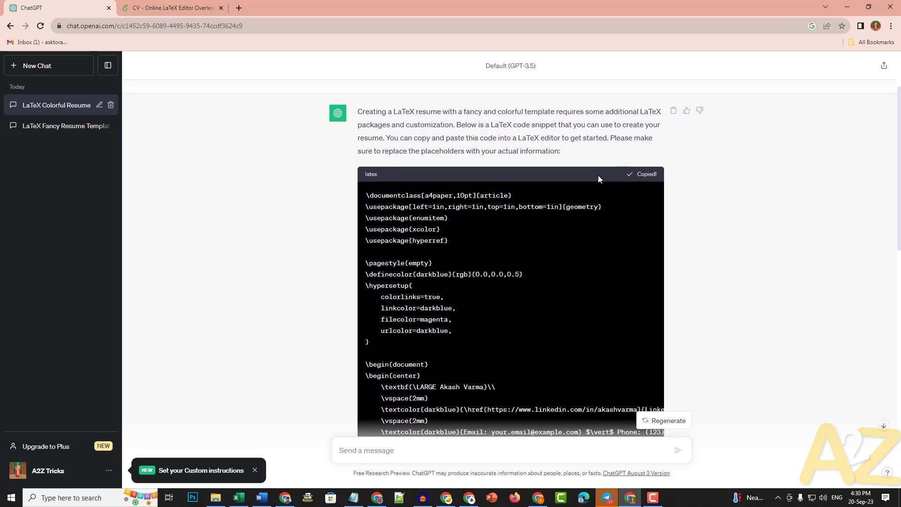
pyautogui.click(174, 8)
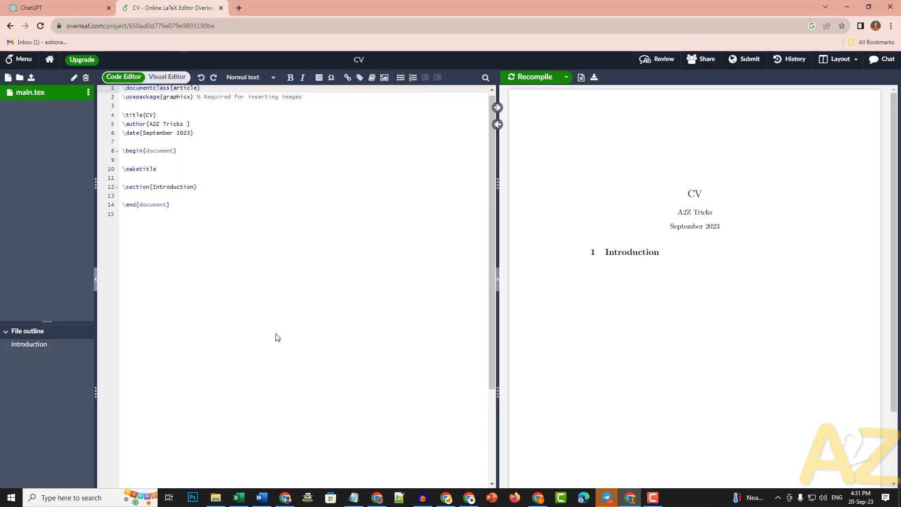
pyautogui.click(229, 224)
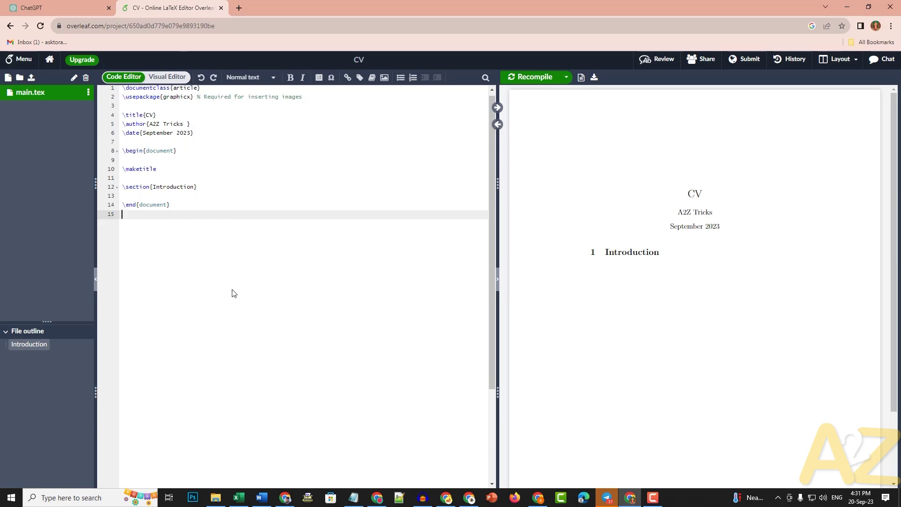
pyautogui.hotkey('ctrl', 'a')
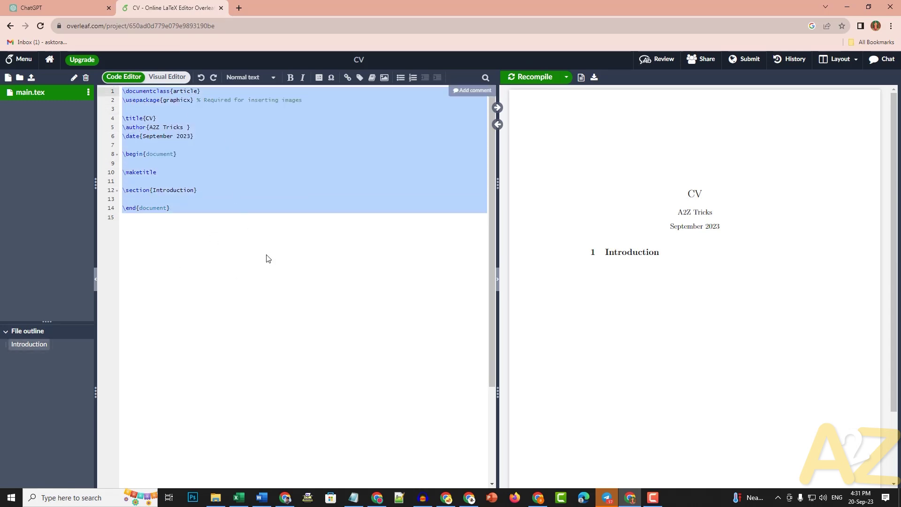
pyautogui.press('BackSpace')
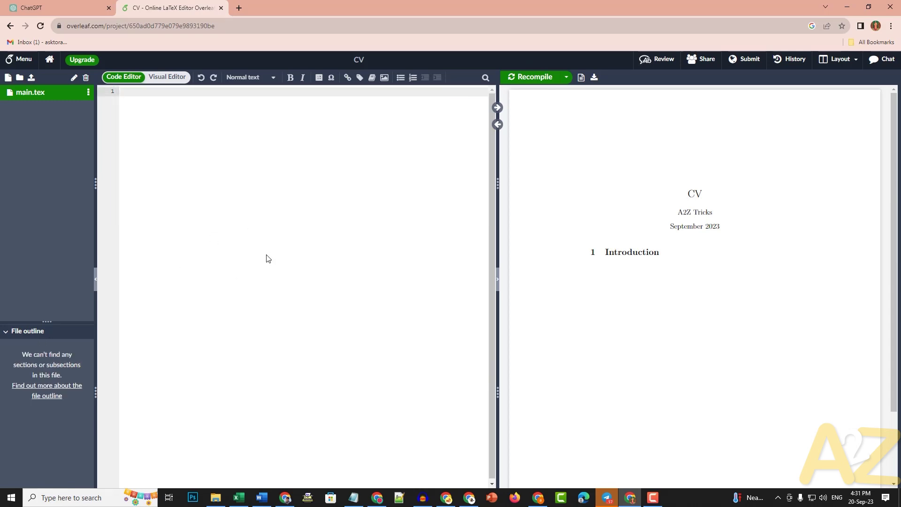
pyautogui.hotkey('ctrl', 'v')
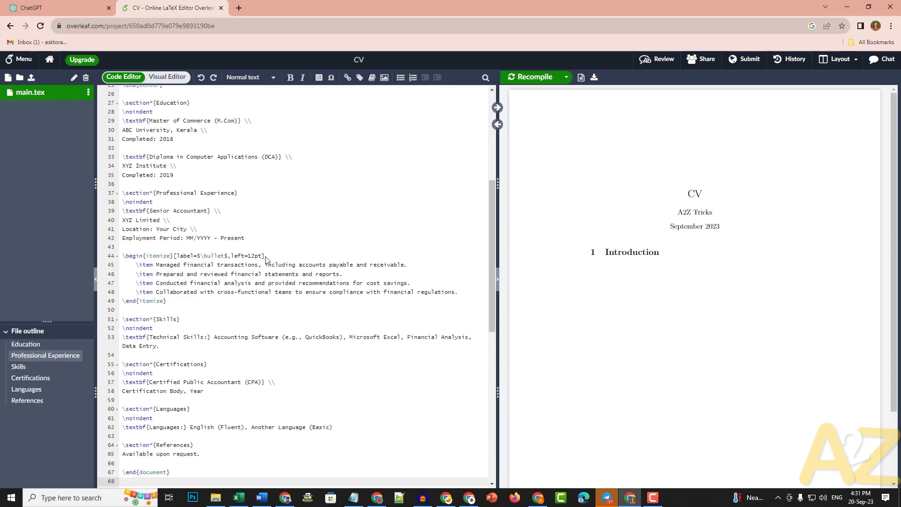
pyautogui.scroll(-4, 292, 281)
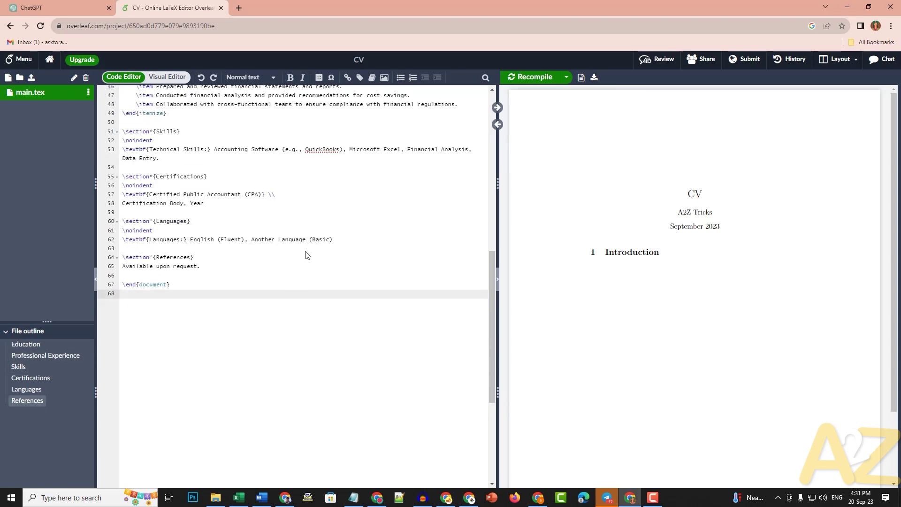
pyautogui.scroll(5, 306, 253)
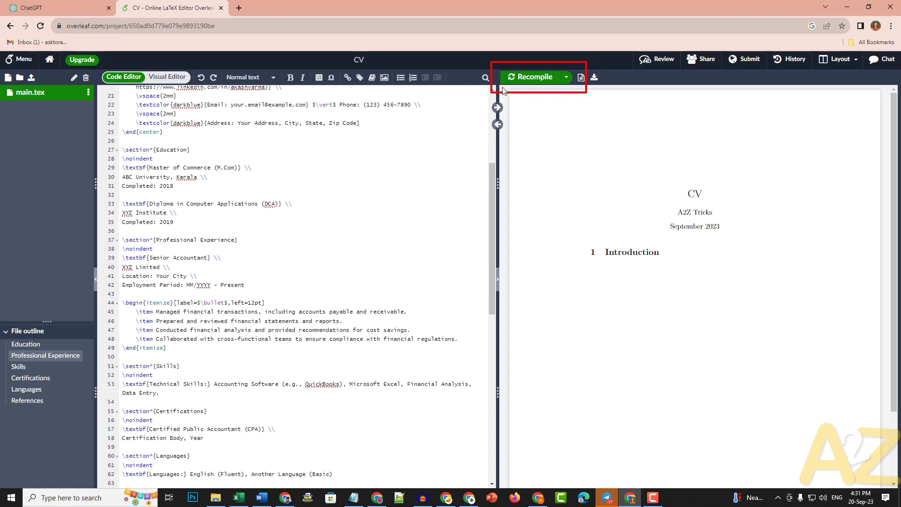
# Recompile and check the preview's photo placeholder, contact details, summary, experience and education
pyautogui.moveTo(507, 89)
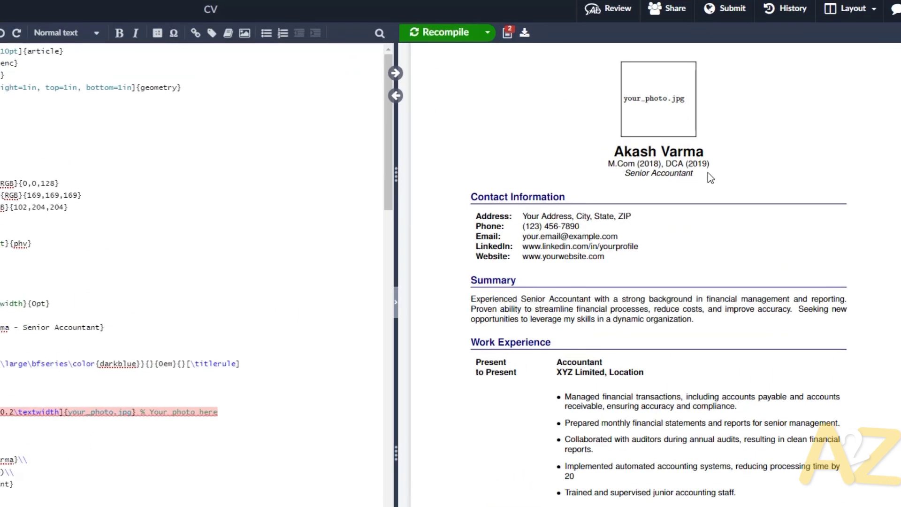
pyautogui.scroll(-10, 732, 187)
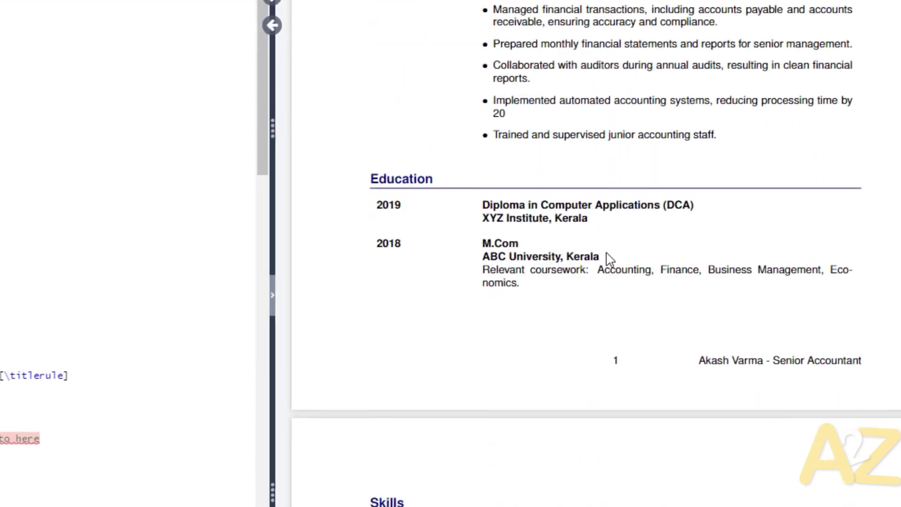
pyautogui.scroll(10, 609, 282)
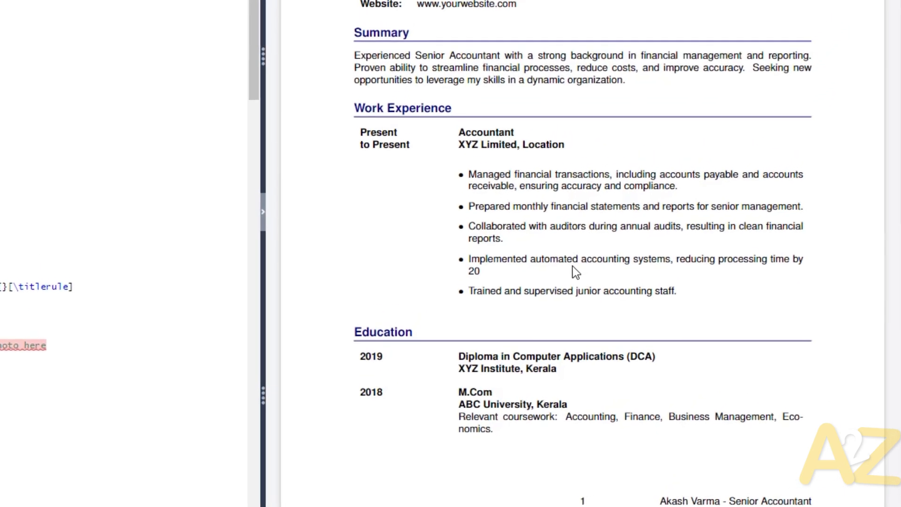
pyautogui.scroll(5, 566, 276)
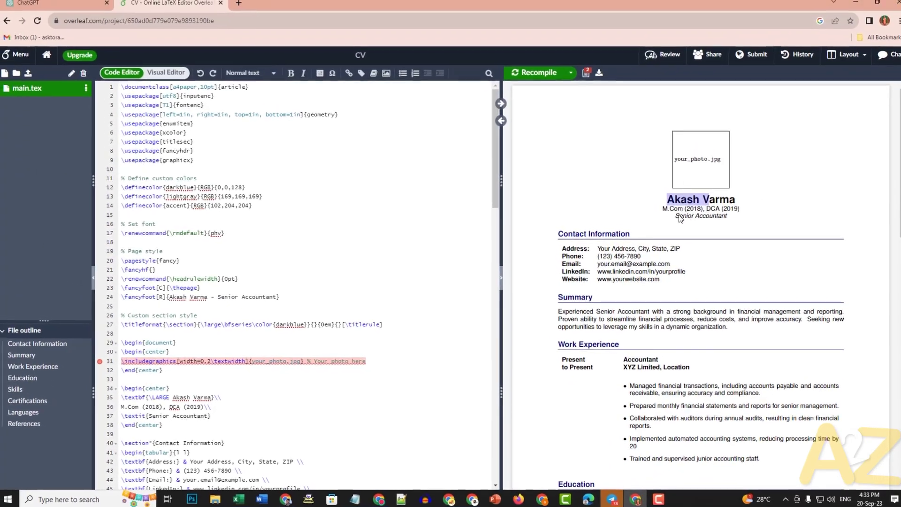
pyautogui.moveTo(667, 204); pyautogui.dragTo(683, 125)
pyautogui.click(593, 184)
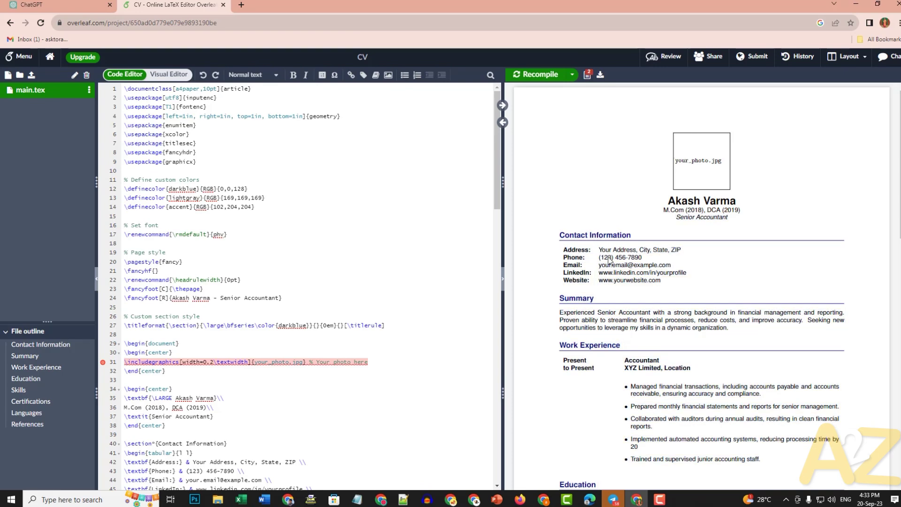
pyautogui.moveTo(566, 248); pyautogui.dragTo(619, 280)
pyautogui.scroll(-2, 617, 271)
pyautogui.scroll(-2, 618, 271)
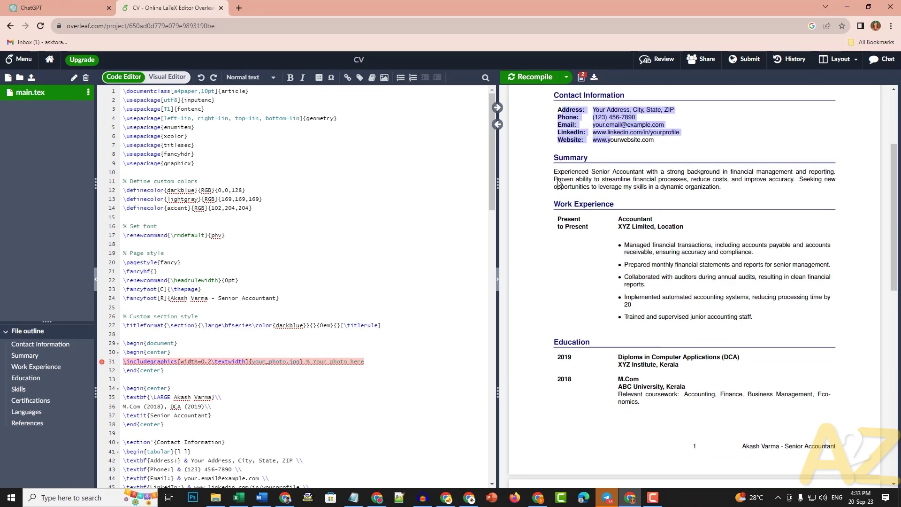
pyautogui.moveTo(560, 170); pyautogui.dragTo(665, 180)
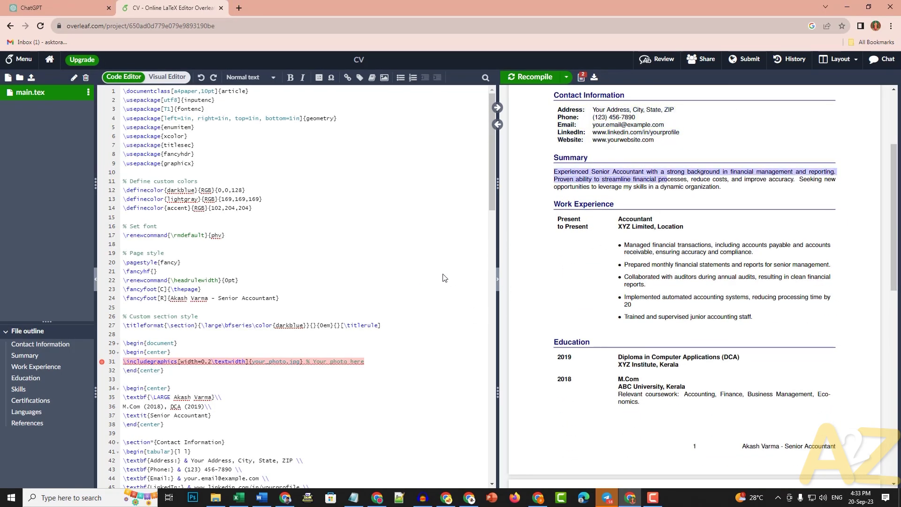
pyautogui.scroll(-4, 441, 287)
pyautogui.scroll(4, 436, 296)
pyautogui.click(274, 201)
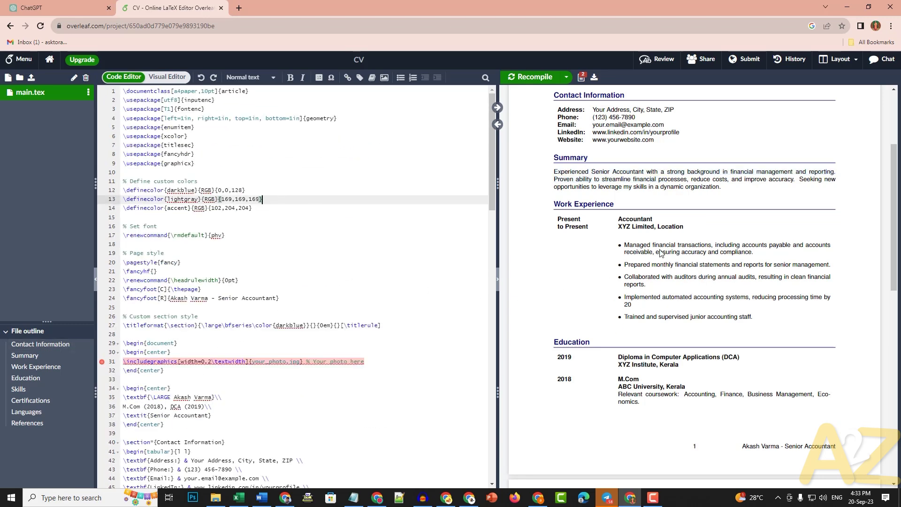
pyautogui.scroll(-4, 620, 242)
pyautogui.moveTo(561, 170); pyautogui.dragTo(637, 170)
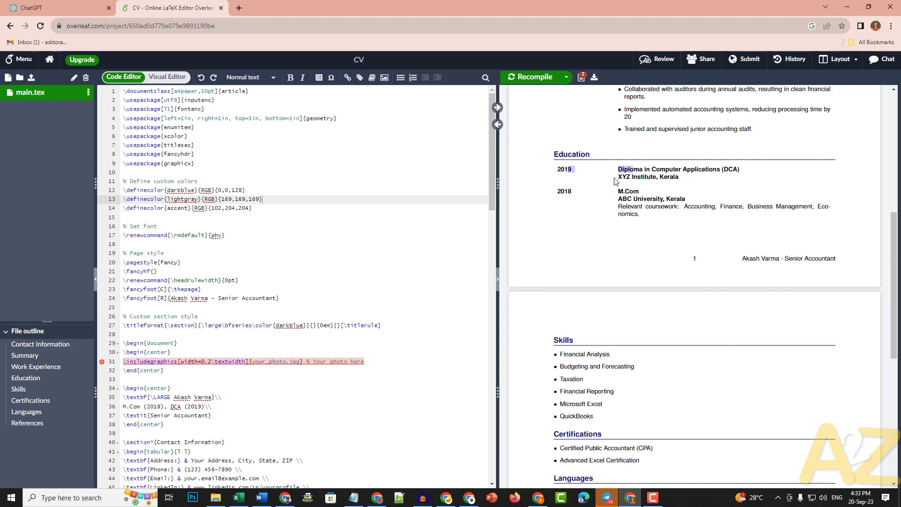
pyautogui.moveTo(552, 196); pyautogui.dragTo(563, 196)
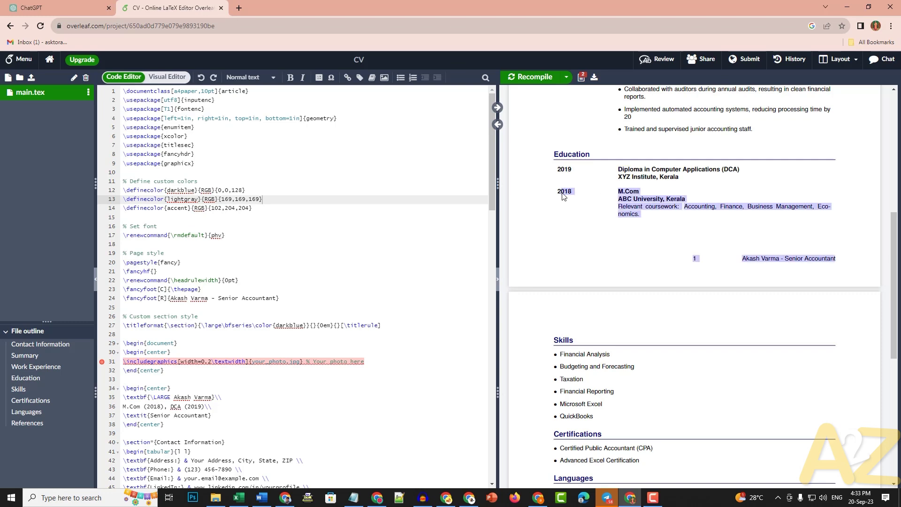
pyautogui.click(659, 188)
pyautogui.scroll(-3, 694, 187)
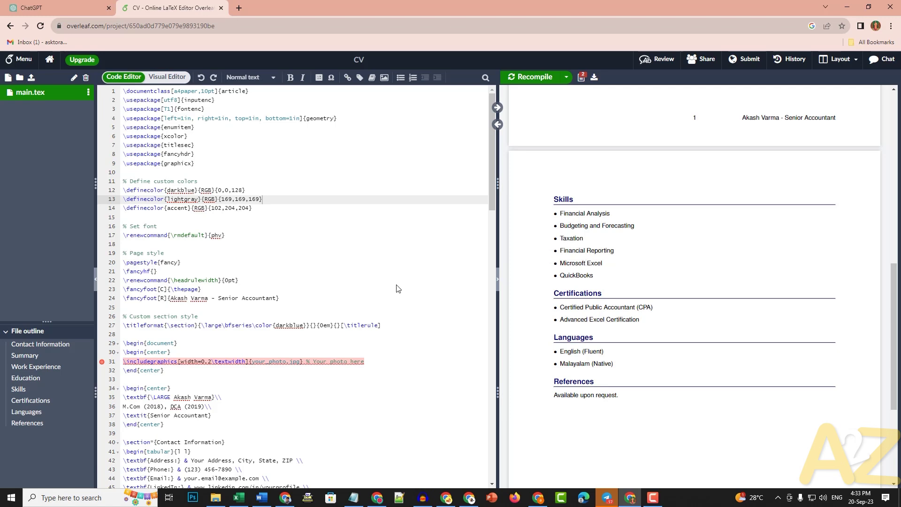
pyautogui.click(316, 265)
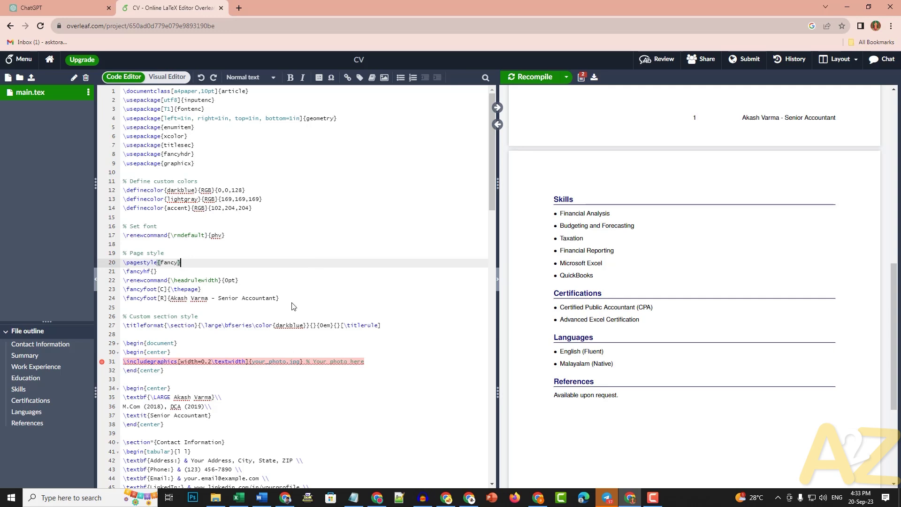
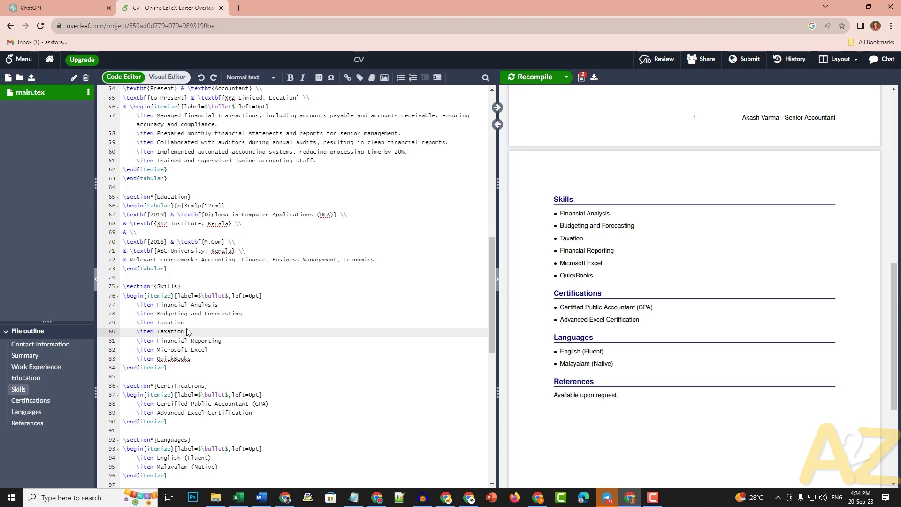
# Replace the duplicate Taxation skill on line 80 with Auditing and recompile the CV
pyautogui.moveTo(158, 333); pyautogui.dragTo(190, 335)
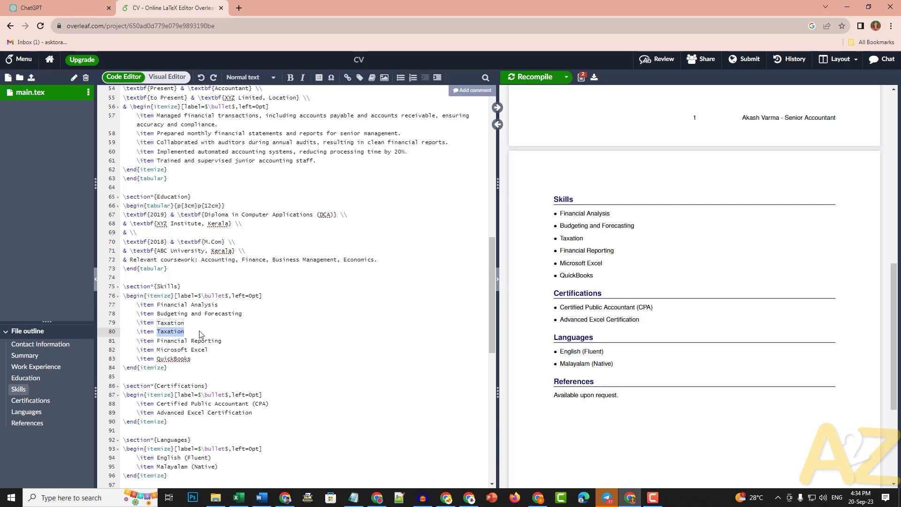
pyautogui.write('Au')
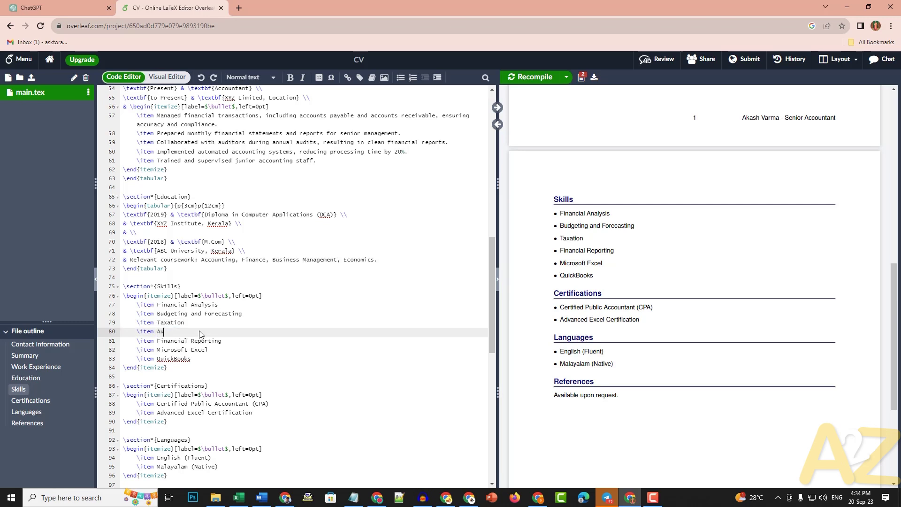
pyautogui.write('diting')
pyautogui.click(528, 77)
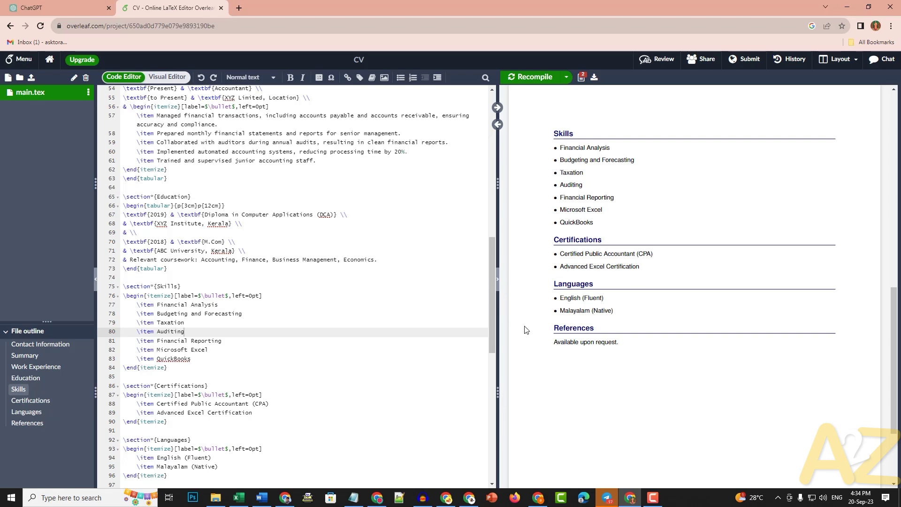
# Scroll the PDF preview and editor back to the top of the CV
pyautogui.scroll(3, 526, 331)
pyautogui.scroll(3, 589, 340)
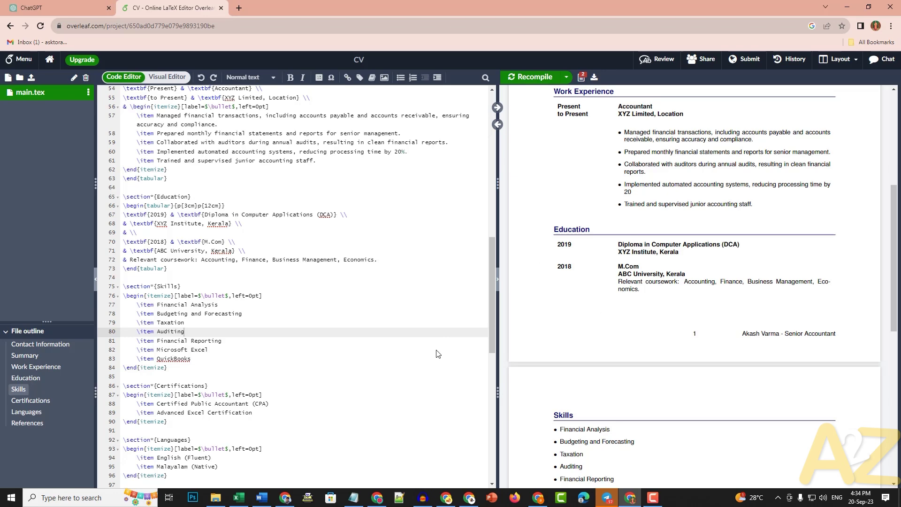
pyautogui.scroll(3, 629, 319)
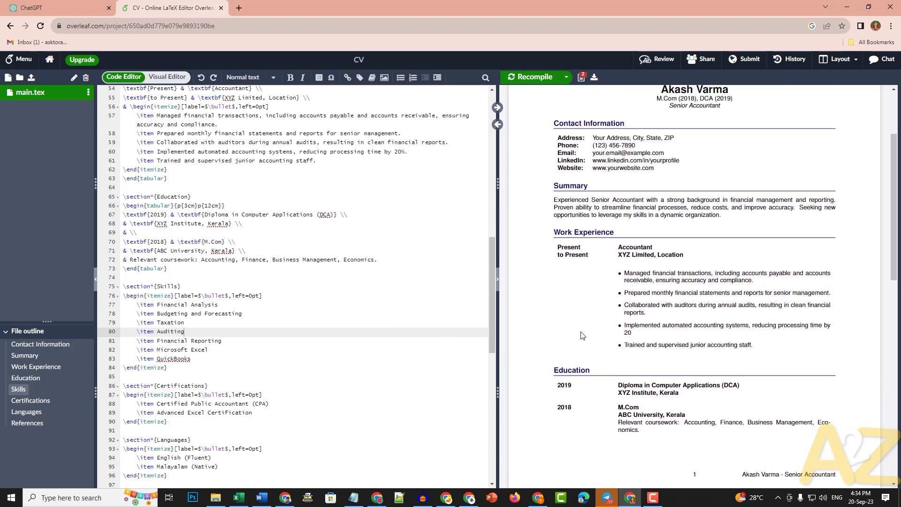
pyautogui.scroll(3, 596, 341)
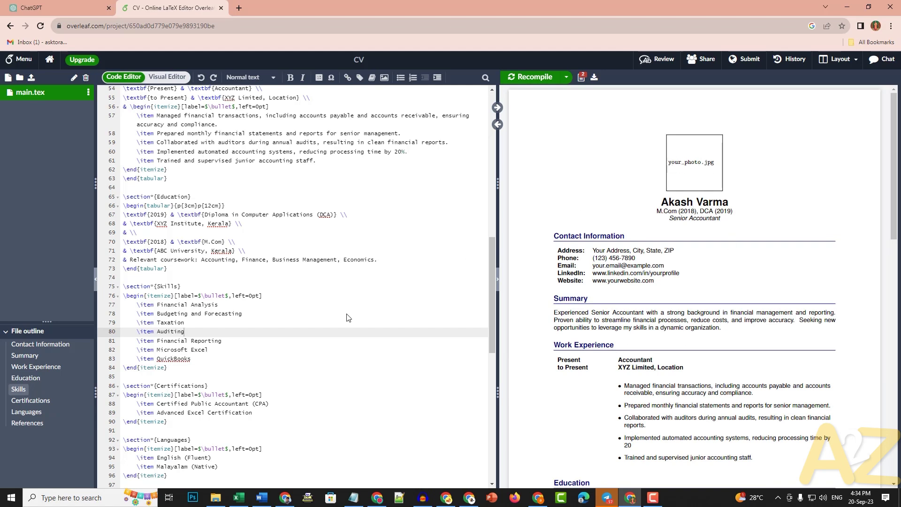
pyautogui.scroll(10, 242, 301)
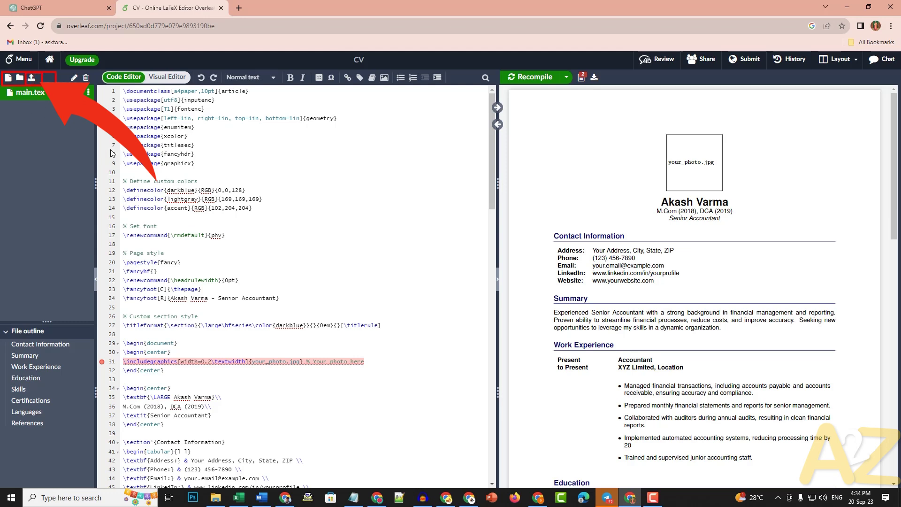
pyautogui.click(32, 78)
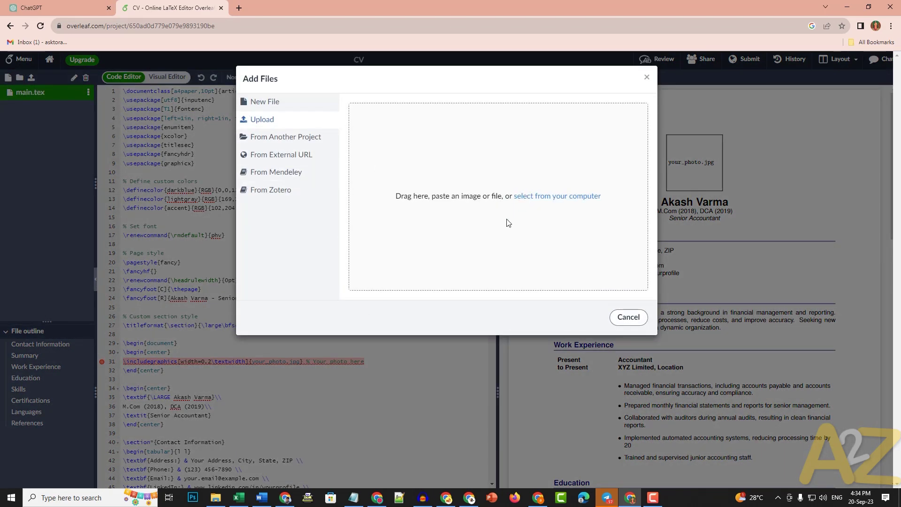
# Upload the pp-size.jpeg photo from Downloads and preview it, keeping its file name
pyautogui.click(543, 199)
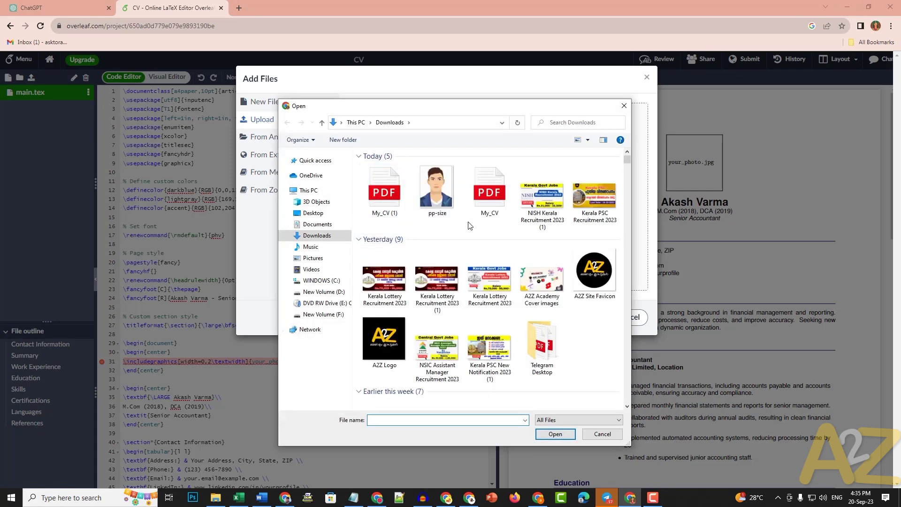
pyautogui.click(433, 193)
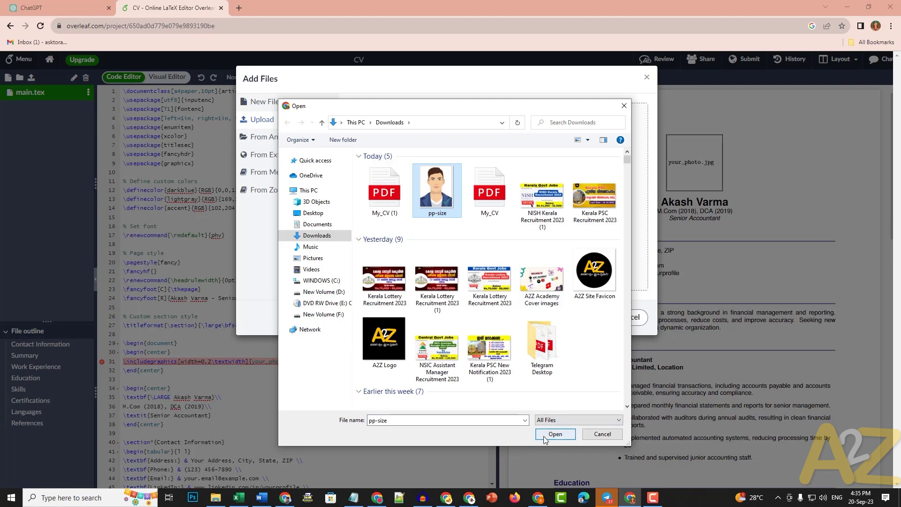
pyautogui.click(545, 436)
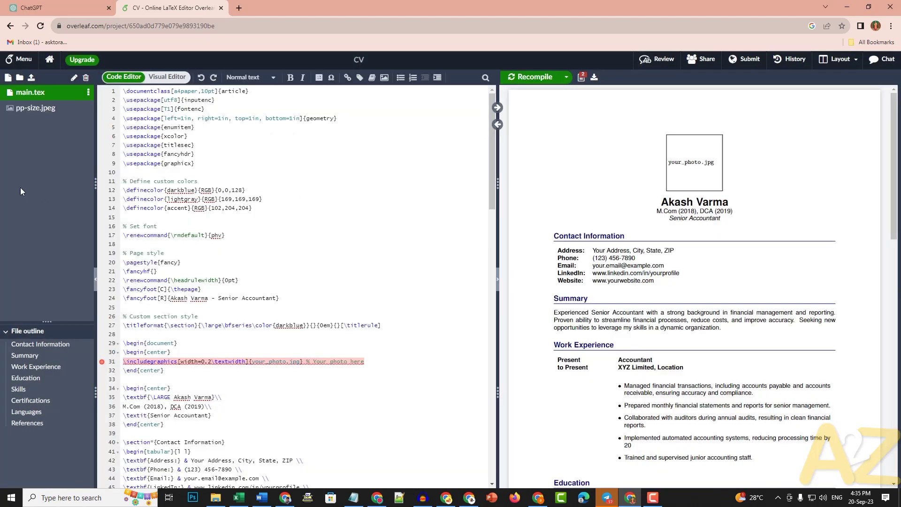
pyautogui.click(49, 107)
pyautogui.doubleClick(58, 107)
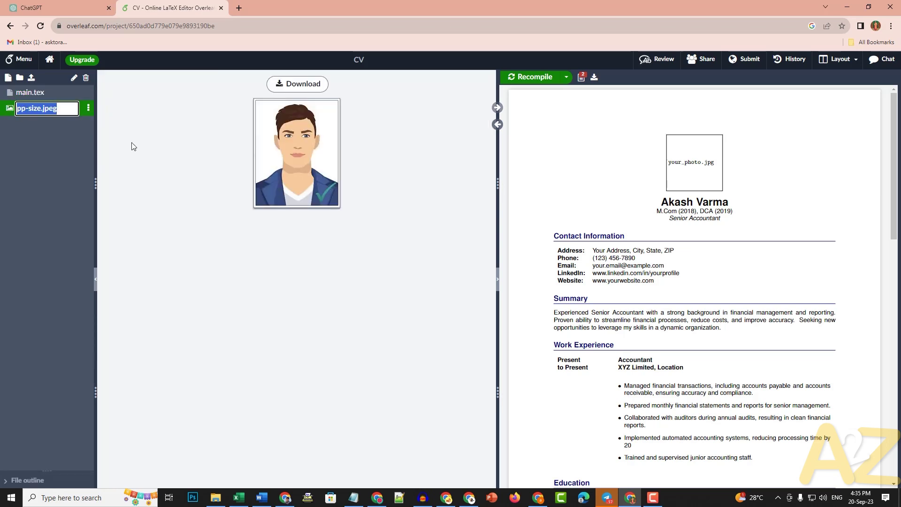
pyautogui.click(58, 167)
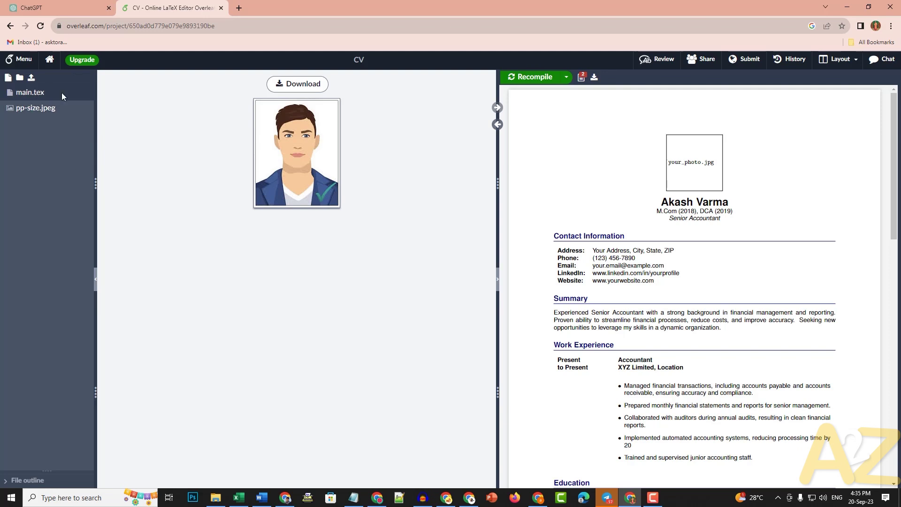
# Return to main.tex and place the caret at the photo file name on line 31
pyautogui.click(49, 94)
pyautogui.scroll(-1, 135, 405)
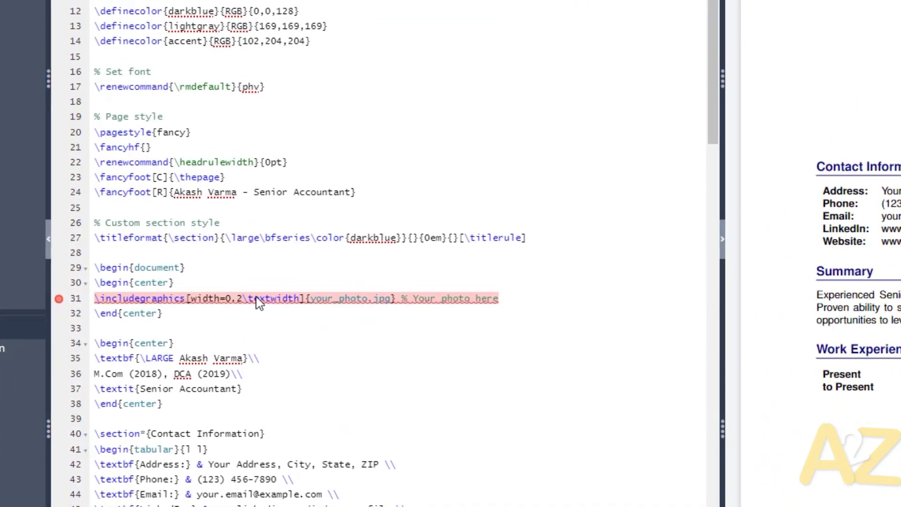
pyautogui.click(310, 305)
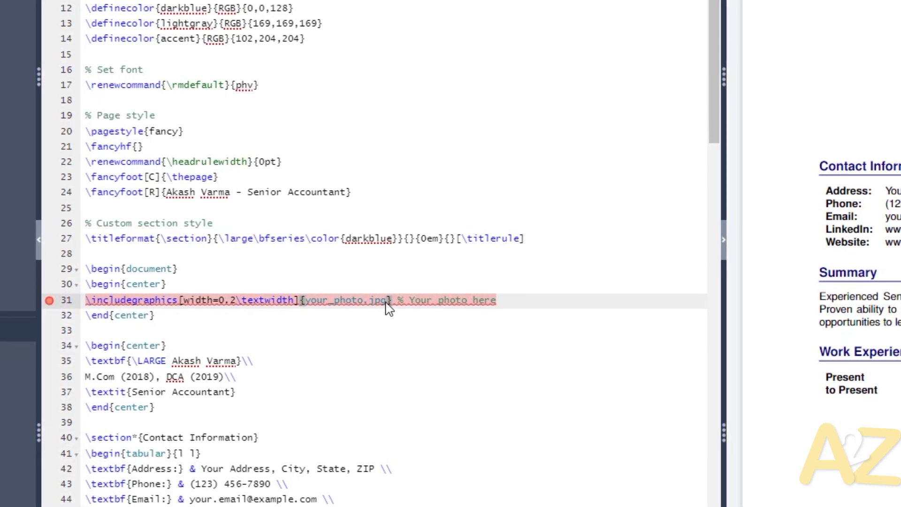
# Swap your_photo.jpg on line 31 for pp-size.jpeg and recompile to show the photo
pyautogui.keyDown('shift'); pyautogui.click(386, 306); pyautogui.keyUp('shift')
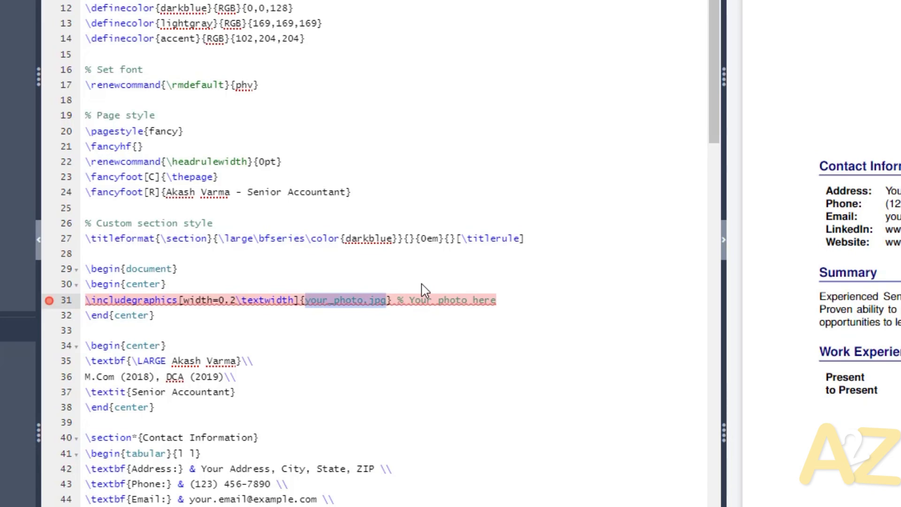
pyautogui.press('BackSpace')
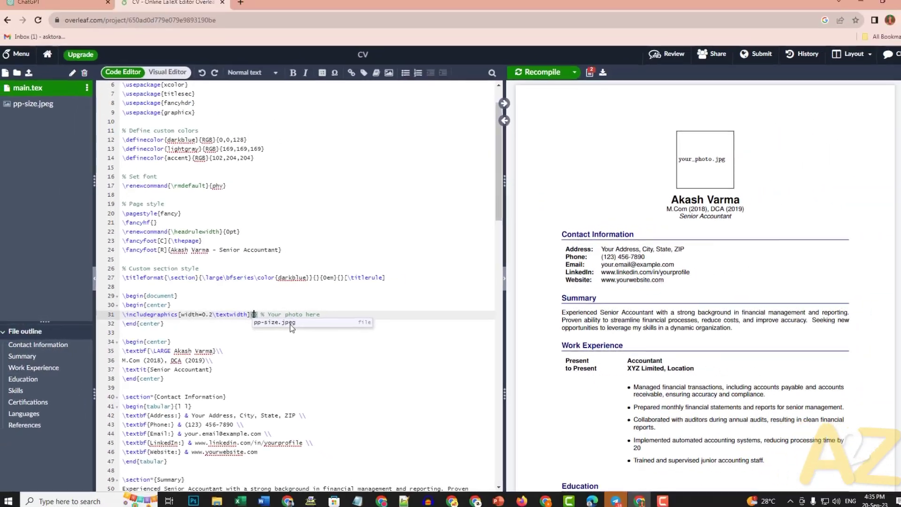
pyautogui.click(373, 317)
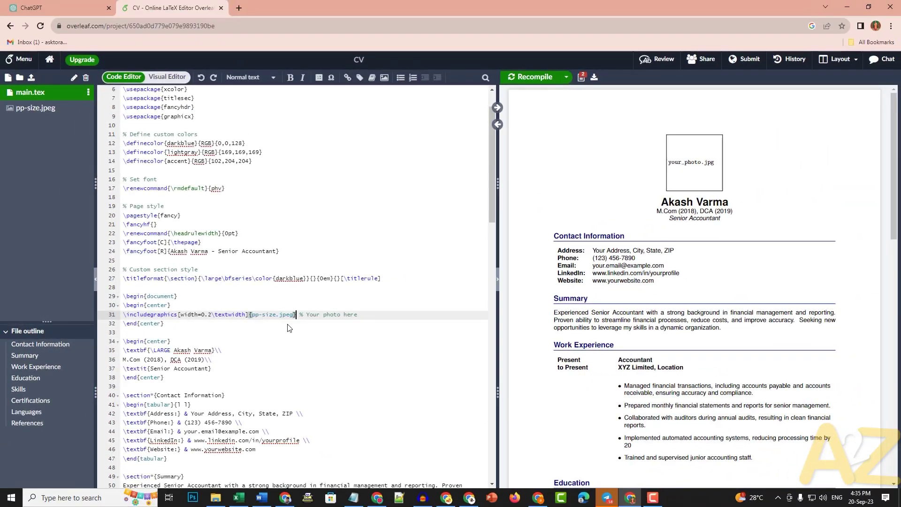
pyautogui.click(278, 318)
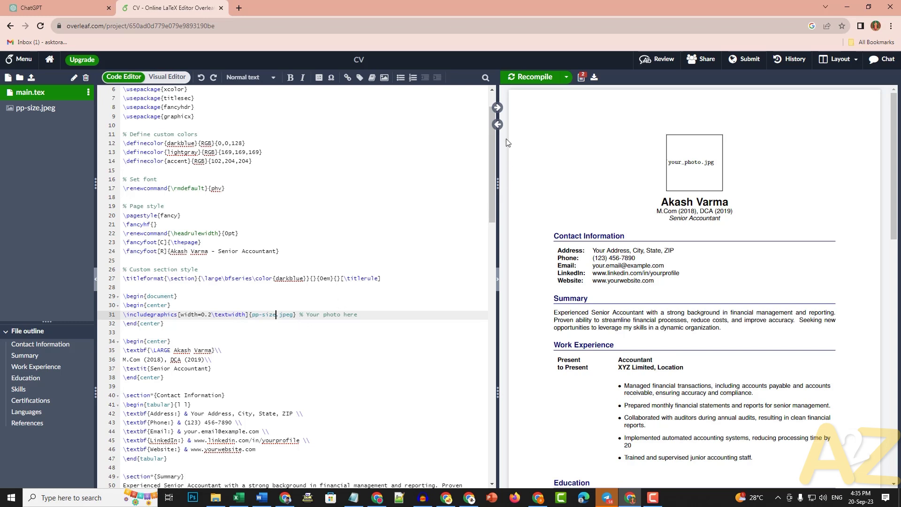
pyautogui.click(530, 77)
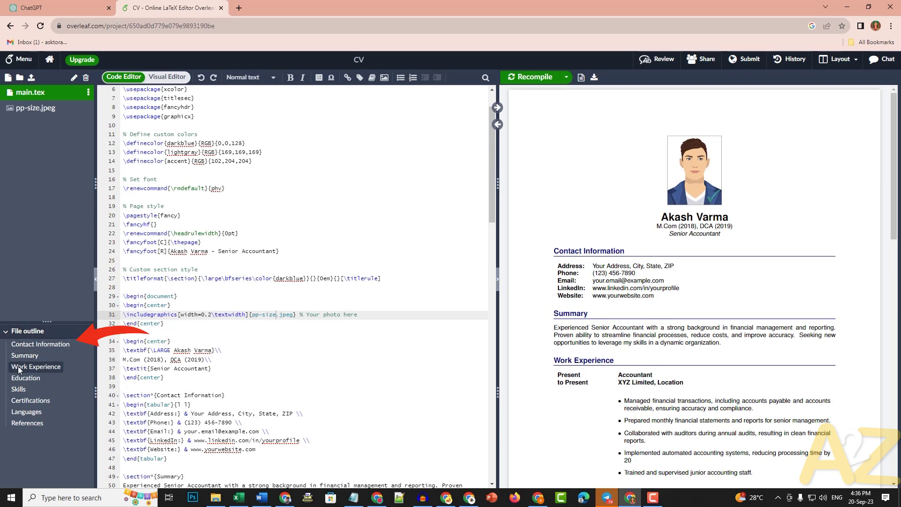
# Replace the address, city, state and ZIP placeholders on line 42 with the real address
pyautogui.click(35, 347)
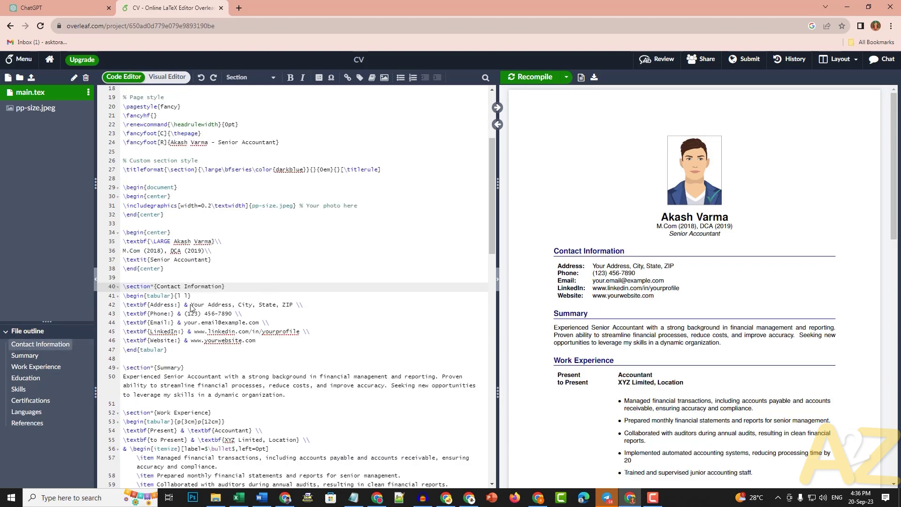
pyautogui.moveTo(190, 305); pyautogui.dragTo(233, 305)
pyautogui.write('Masla')
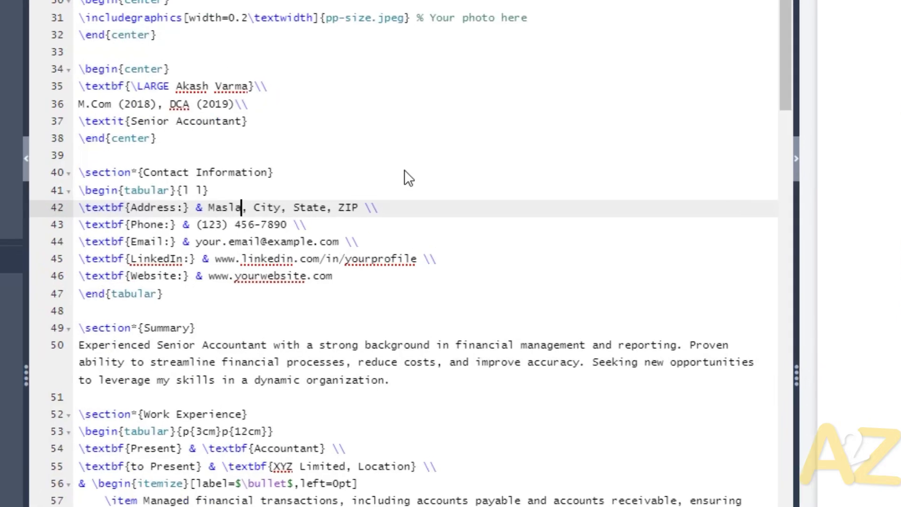
pyautogui.press('BackSpace')
pyautogui.press('BackSpace')
pyautogui.press('BackSpace')
pyautogui.press('BackSpace')
pyautogui.press('BackSpace')
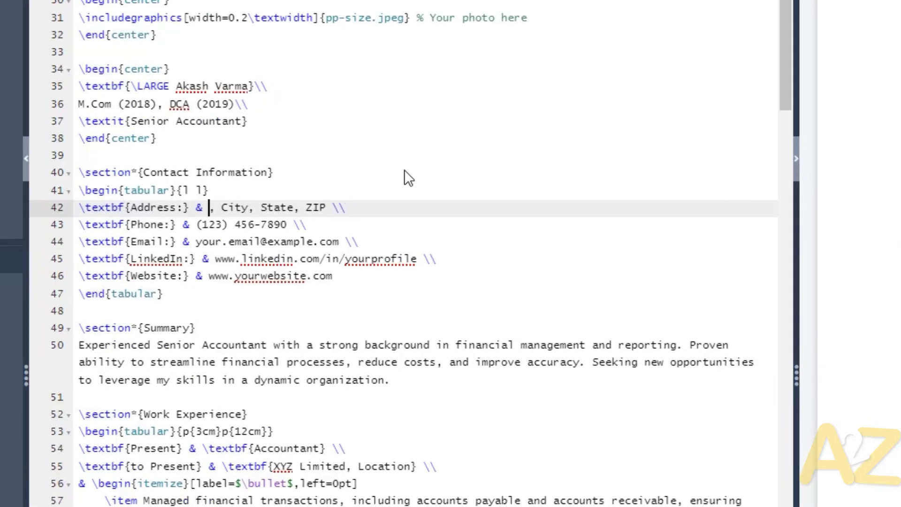
pyautogui.write('Ern')
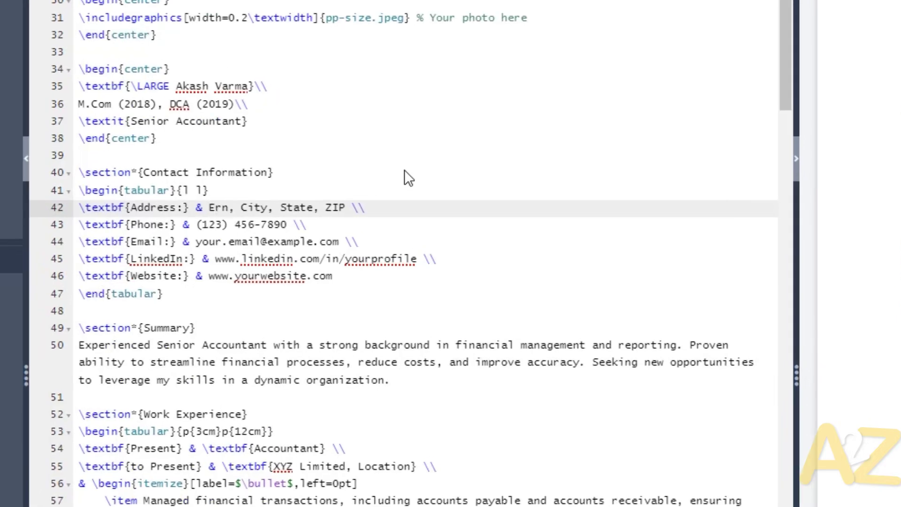
pyautogui.press('Delete')
pyautogui.press('Delete')
pyautogui.press('Delete')
pyautogui.press('Delete')
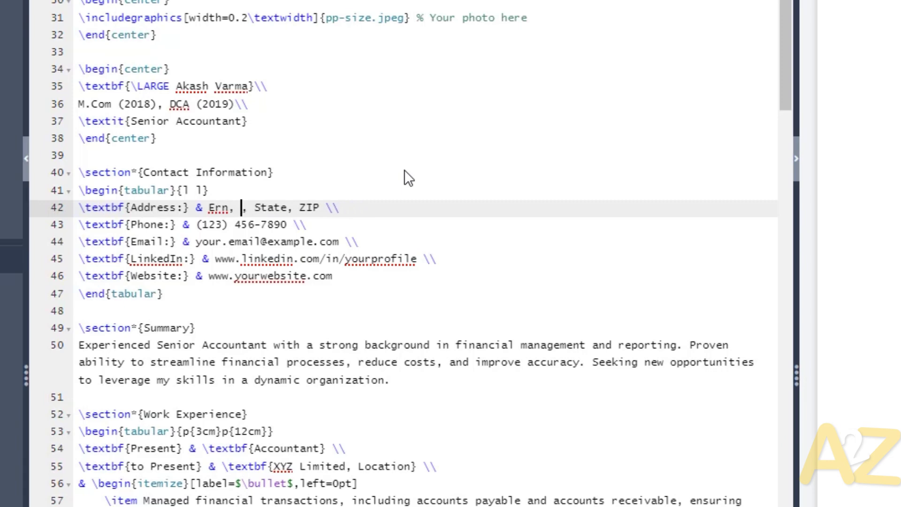
pyautogui.write('Nknjk')
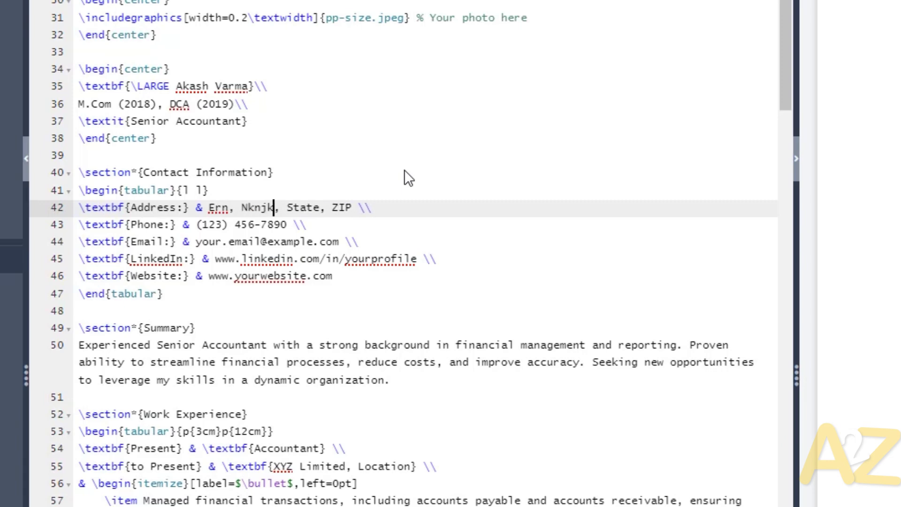
pyautogui.press('Right')
pyautogui.press('Right')
pyautogui.press('Delete')
pyautogui.press('Delete')
pyautogui.press('Delete')
pyautogui.press('Delete')
pyautogui.press('Delete')
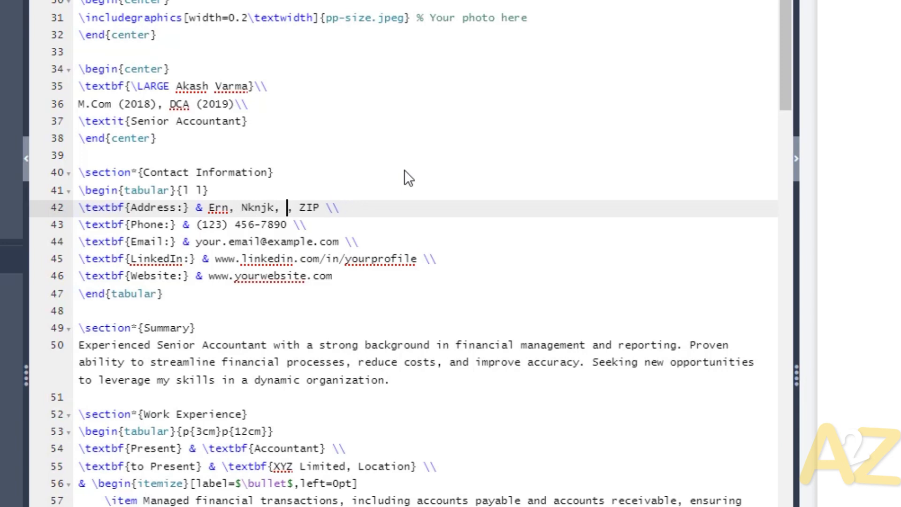
pyautogui.write('Kerala')
pyautogui.press('Right')
pyautogui.press('Right')
pyautogui.press('Right')
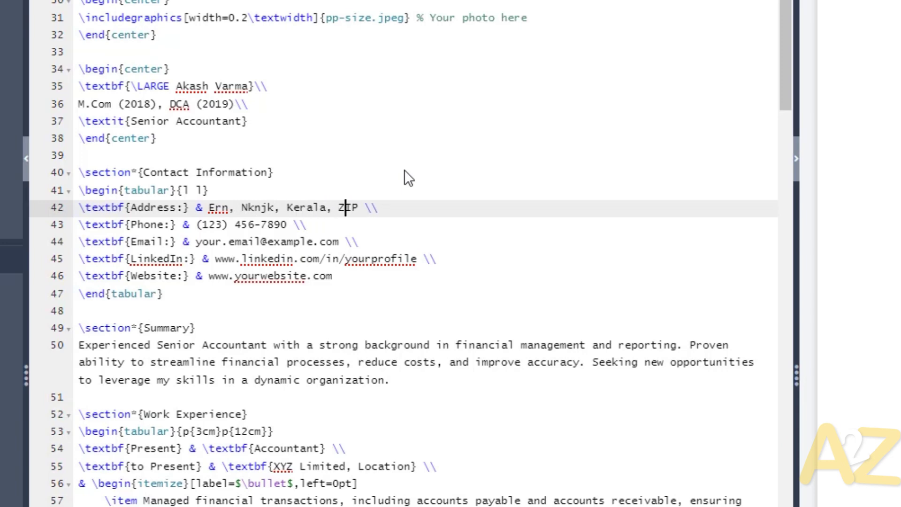
pyautogui.press('Delete')
pyautogui.press('Delete')
pyautogui.press('Delete')
pyautogui.write('676231')
# Replace the placeholder phone number and e-mail on lines 43–44 with the real ones
pyautogui.click(201, 224)
pyautogui.moveTo(201, 225); pyautogui.dragTo(261, 231)
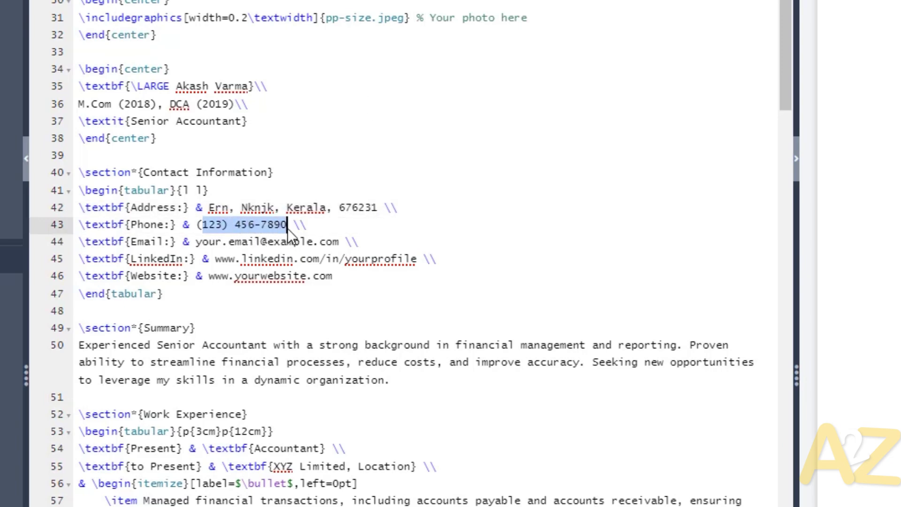
pyautogui.press('BackSpace')
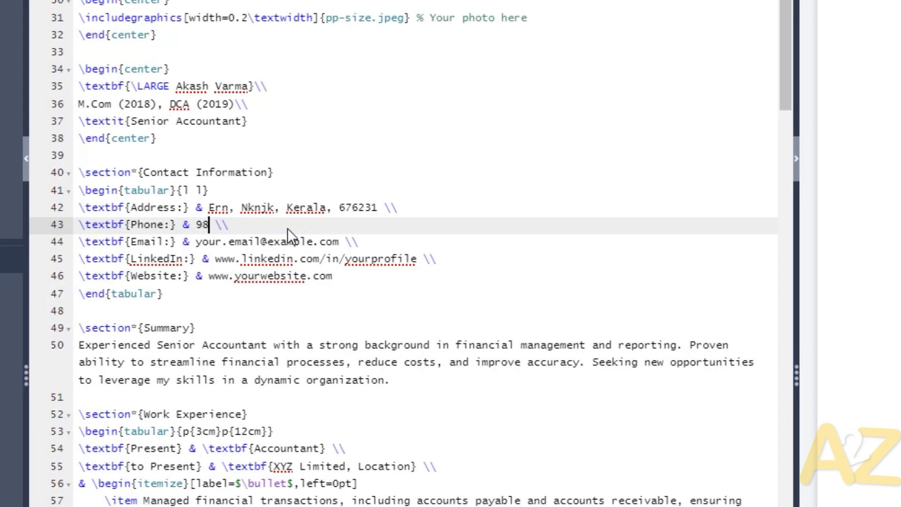
pyautogui.moveTo(209, 242); pyautogui.dragTo(313, 246)
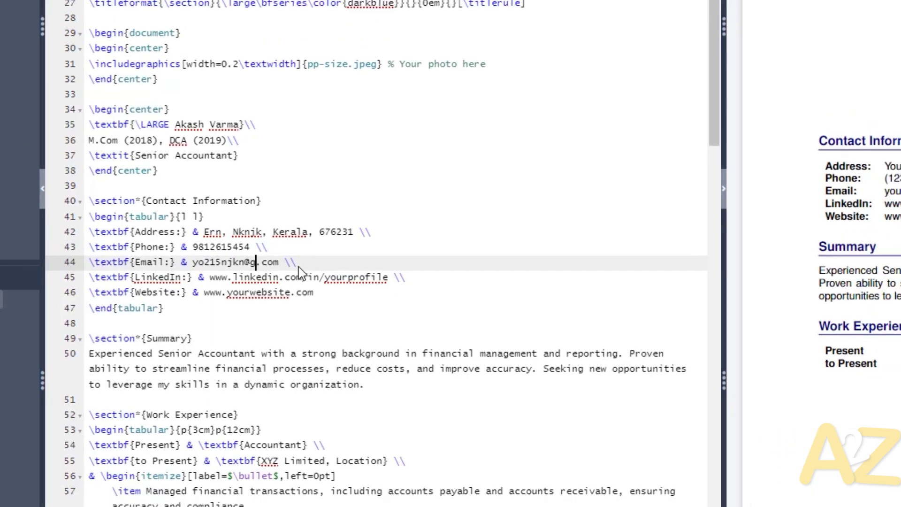
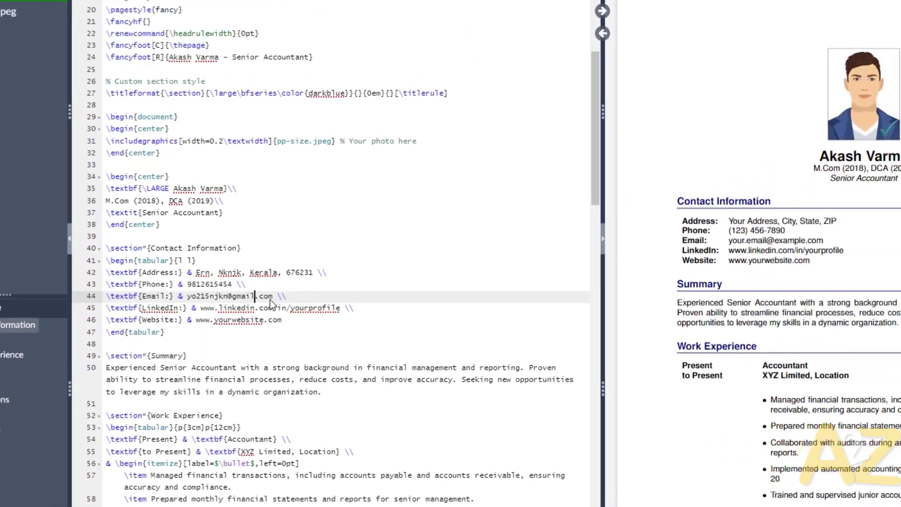
# Recompile the CV and check the updated contact details in the preview
pyautogui.click(209, 332)
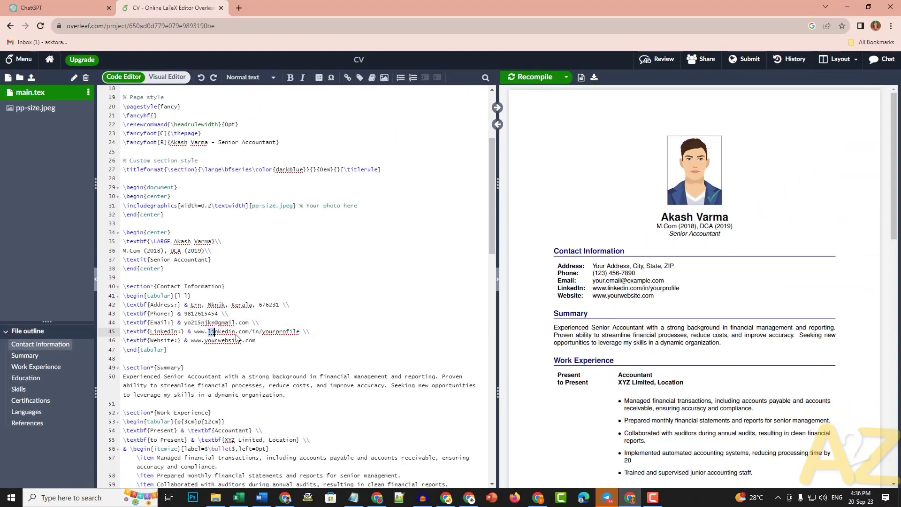
pyautogui.moveTo(237, 338); pyautogui.dragTo(258, 340)
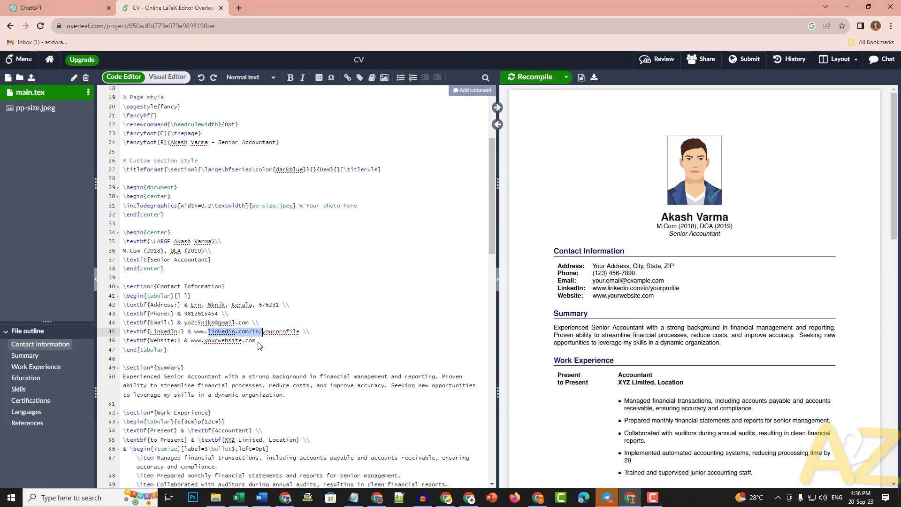
pyautogui.moveTo(201, 341); pyautogui.dragTo(239, 341)
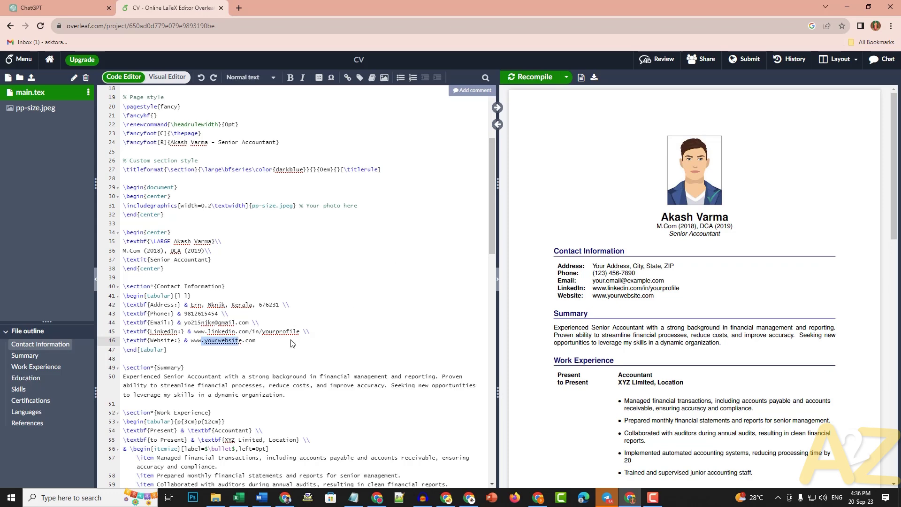
pyautogui.click(531, 79)
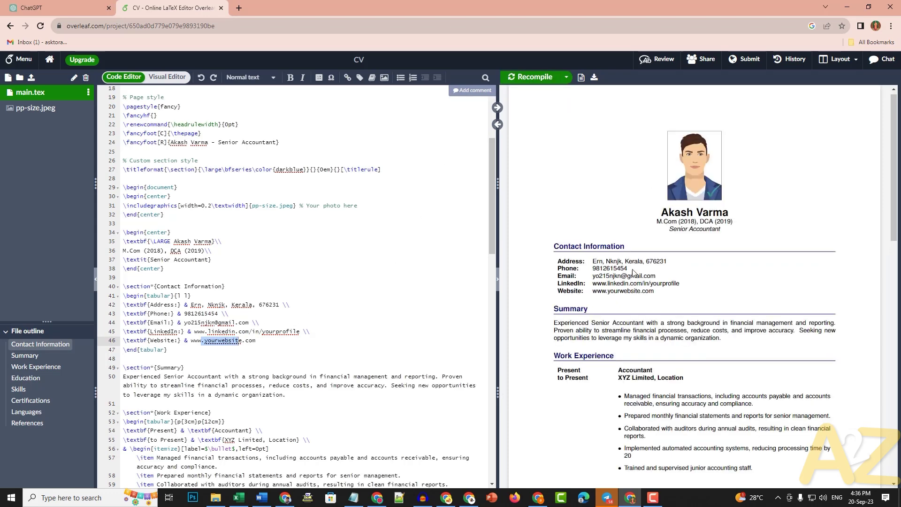
pyautogui.moveTo(591, 264); pyautogui.dragTo(676, 285)
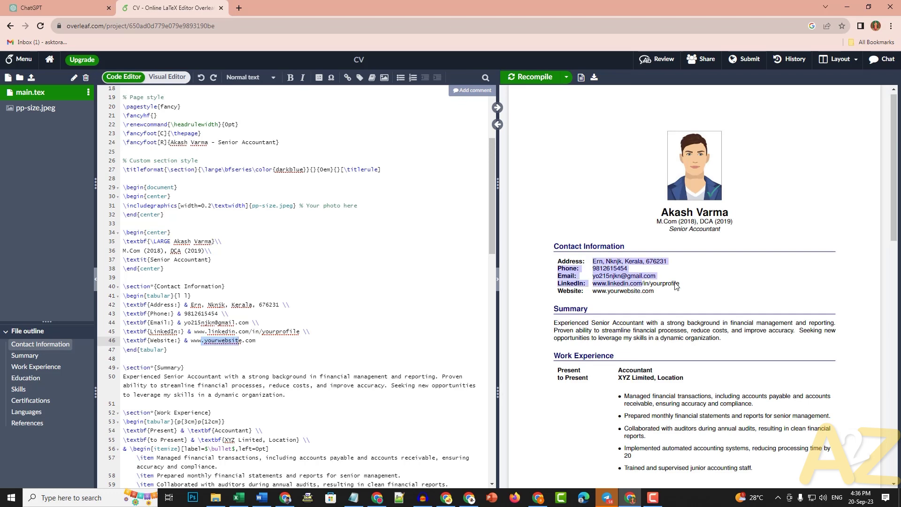
pyautogui.click(572, 310)
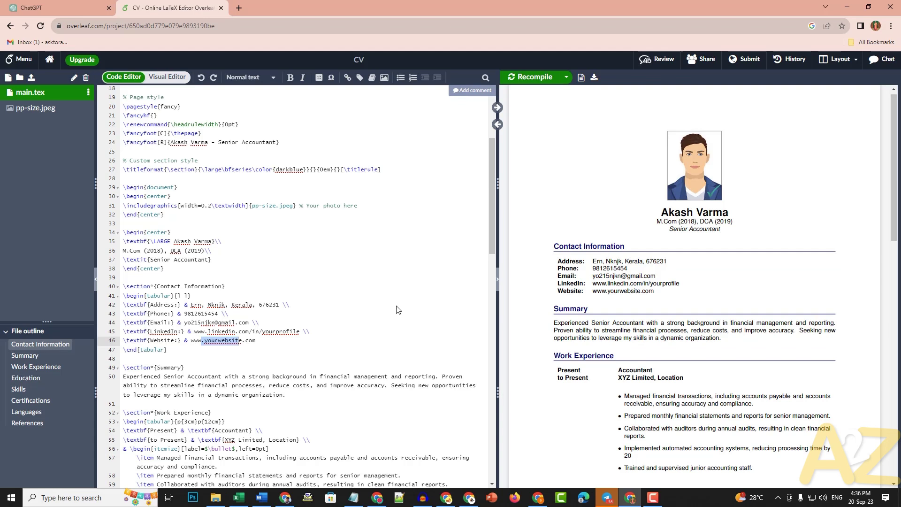
pyautogui.click(597, 79)
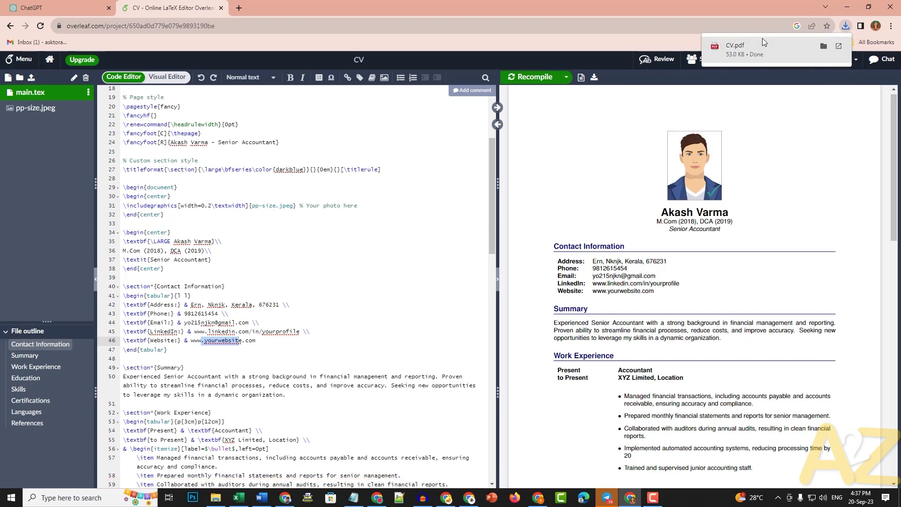
# Open the downloaded CV.pdf in Chrome's PDF viewer, review both pages, then return to Overleaf
pyautogui.click(763, 42)
pyautogui.scroll(-1, 477, 303)
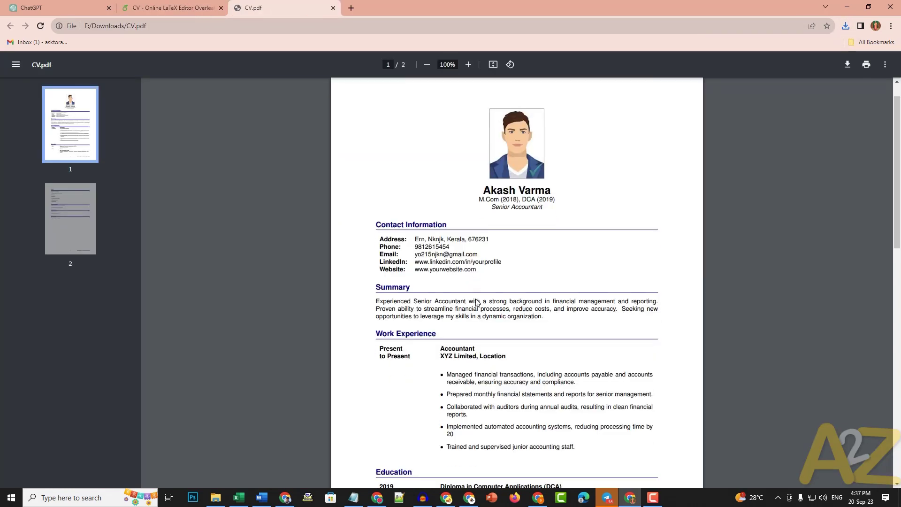
pyautogui.scroll(-12, 476, 303)
pyautogui.scroll(13, 475, 298)
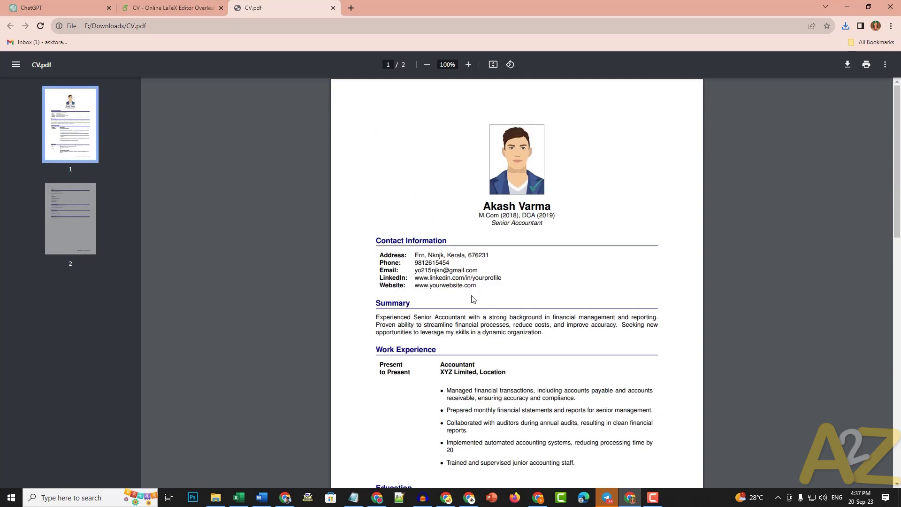
pyautogui.scroll(-3, 473, 299)
pyautogui.scroll(3, 473, 302)
pyautogui.click(178, 7)
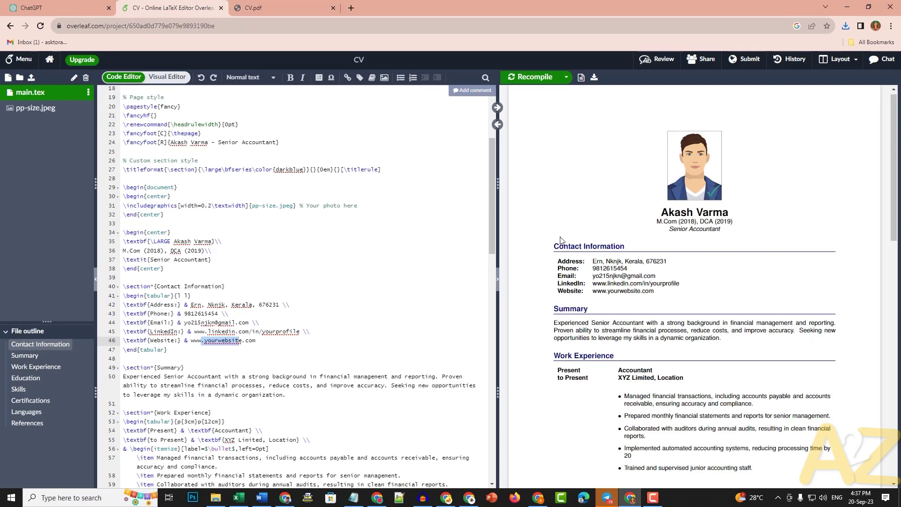